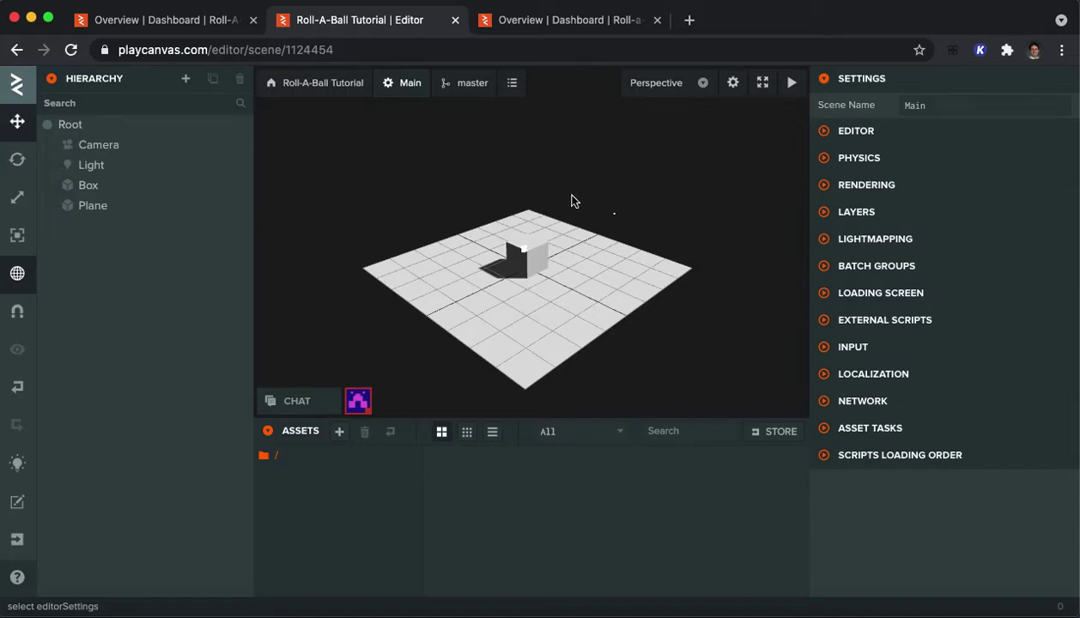
Step: Delete the Box entity from the Hierarchy, leaving Camera, Light and Plane under Root
click(92, 192)
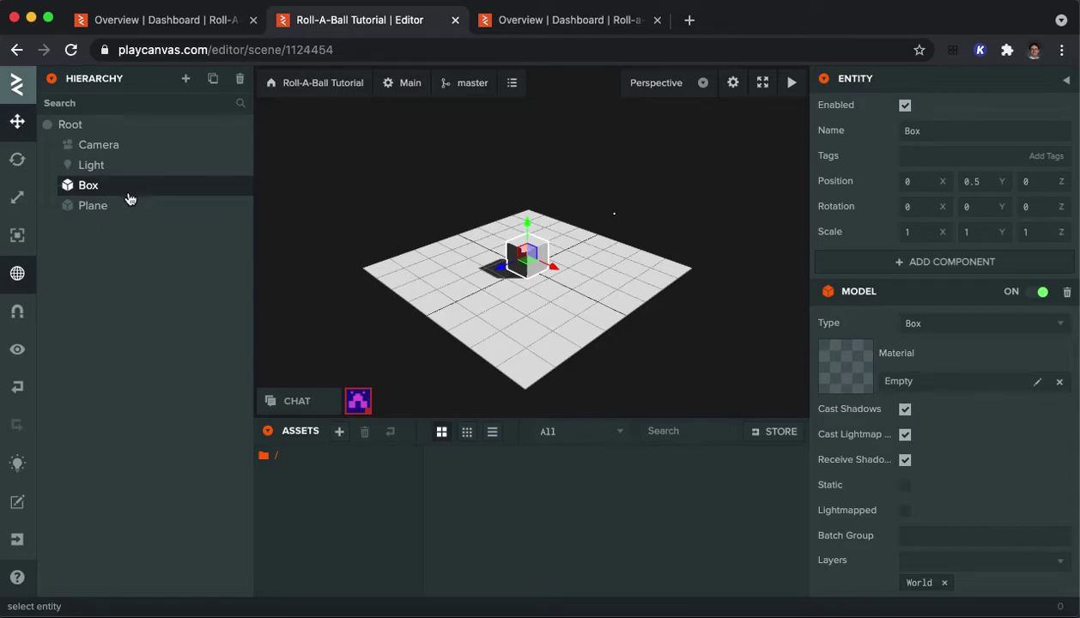
right_click(116, 188)
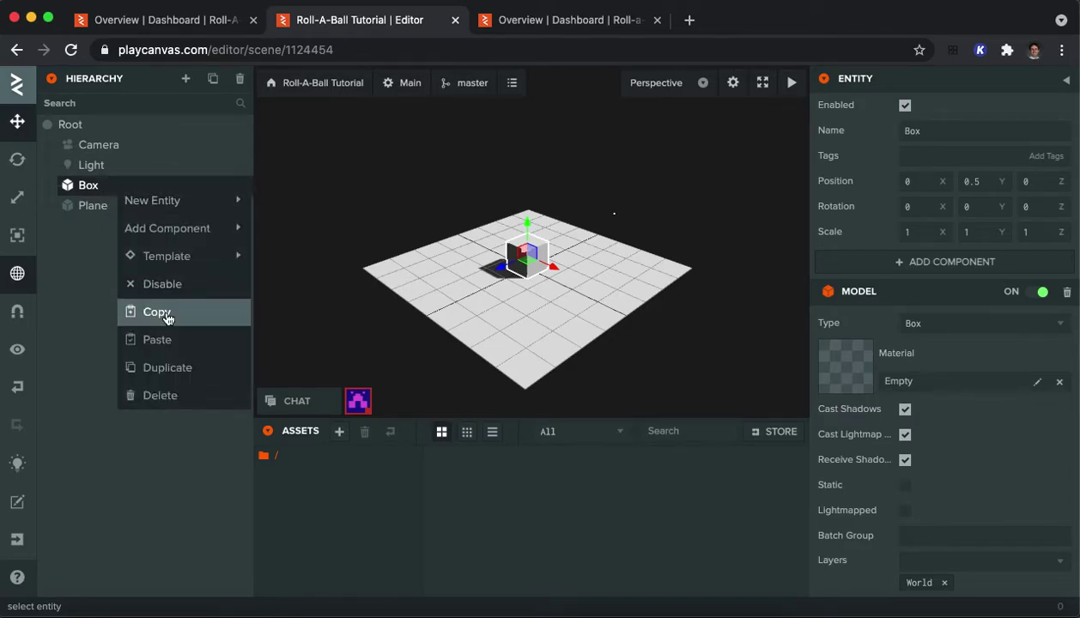
click(175, 393)
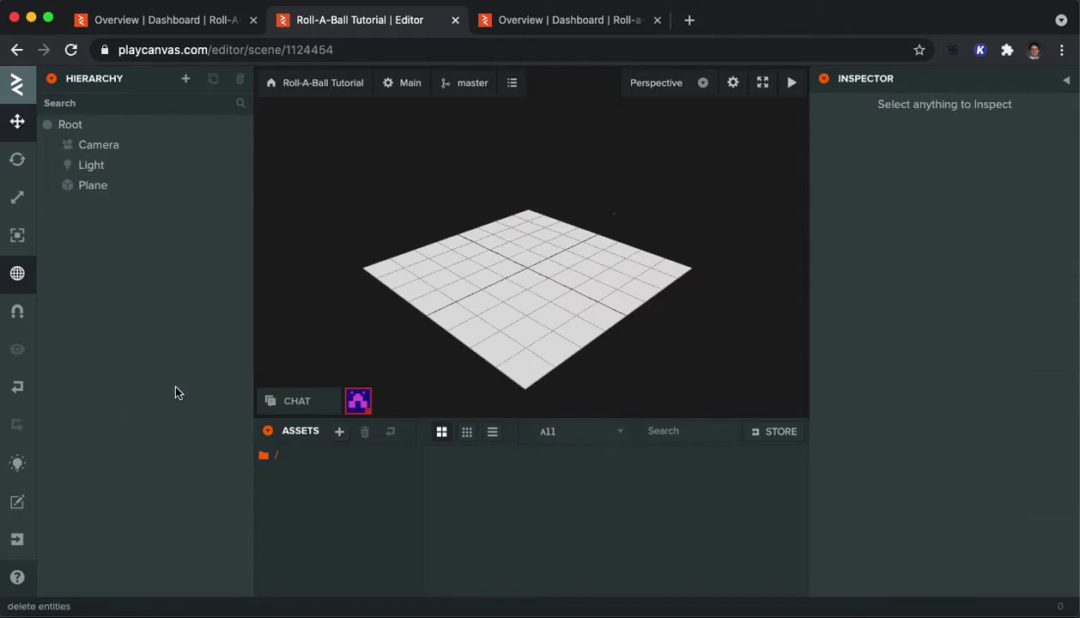
Step: Give the Plane a scale of 20 on X and 20 on Z in the Inspector
click(106, 189)
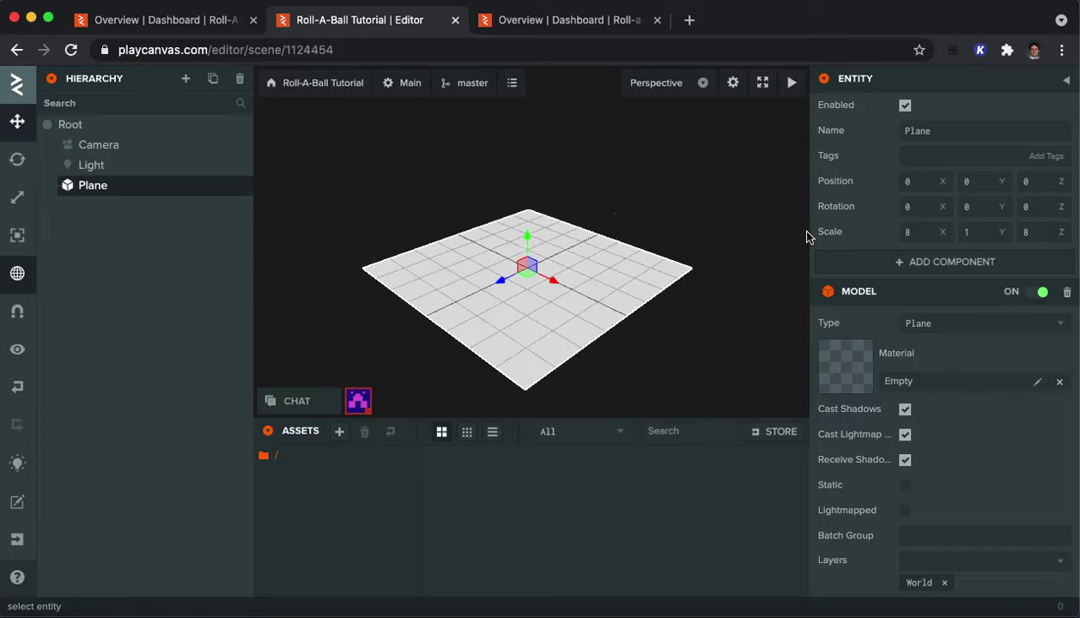
click(915, 233)
text(20)
key(Tab)
key(Tab)
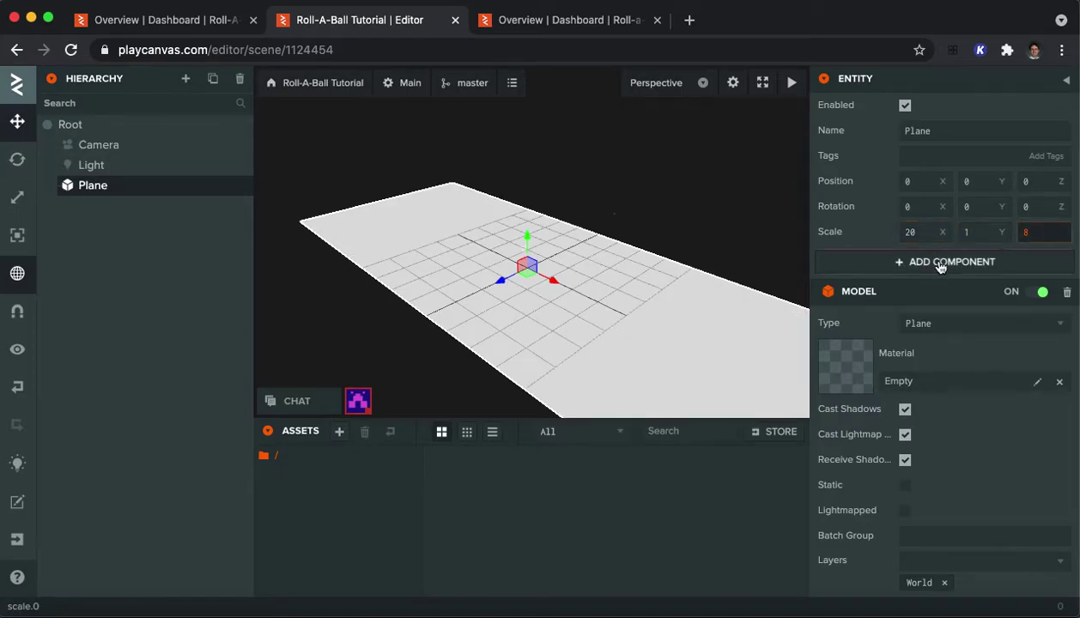
text(20)
key(Return)
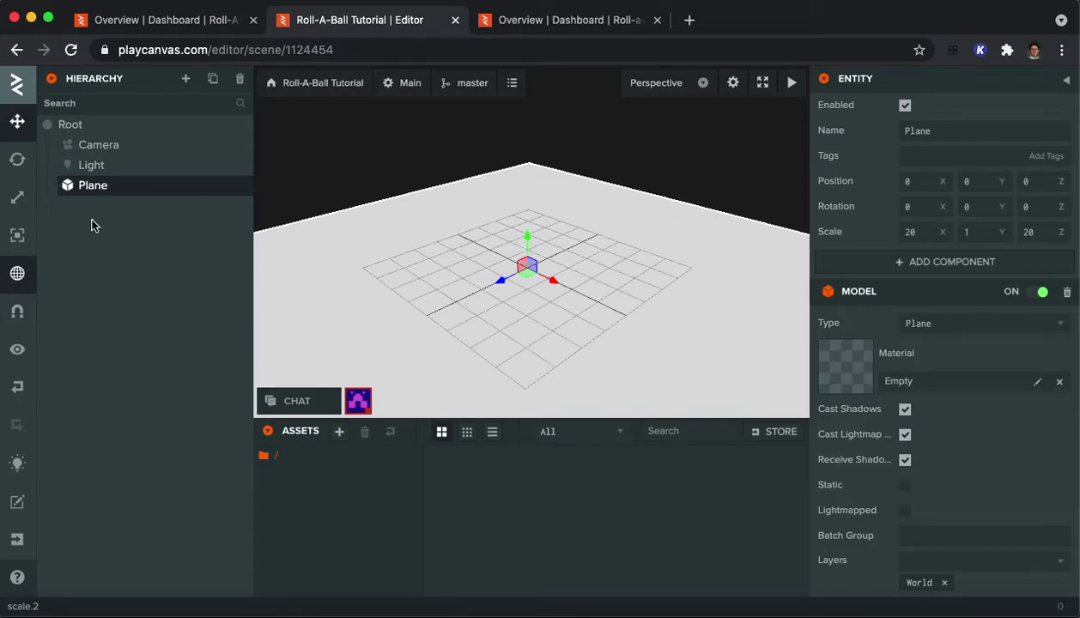
Step: Add an empty entity by mistake, then undo it
click(186, 82)
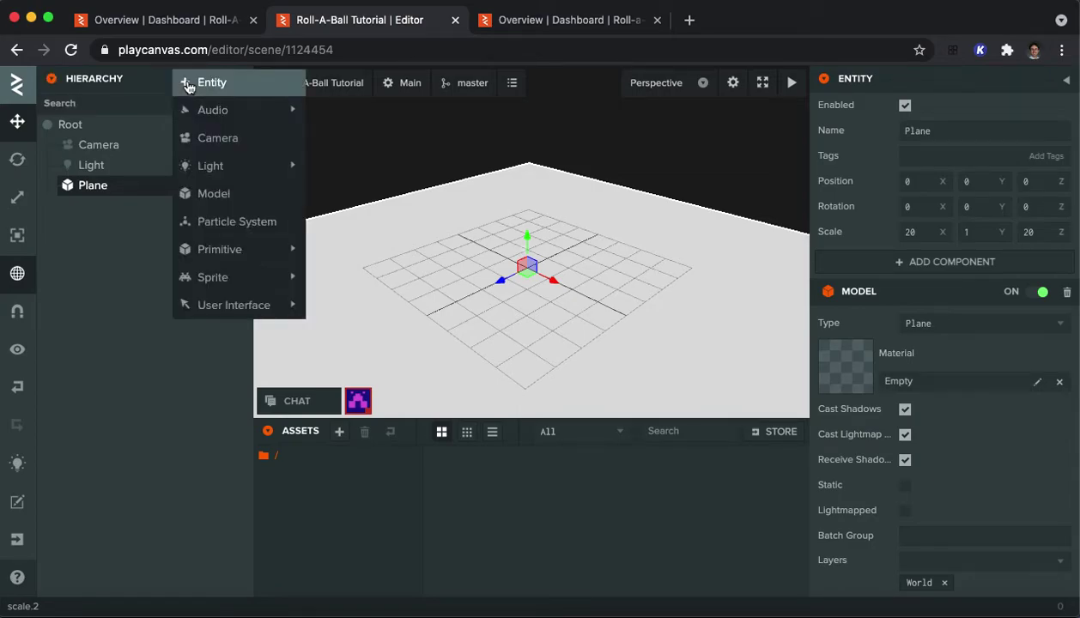
click(188, 84)
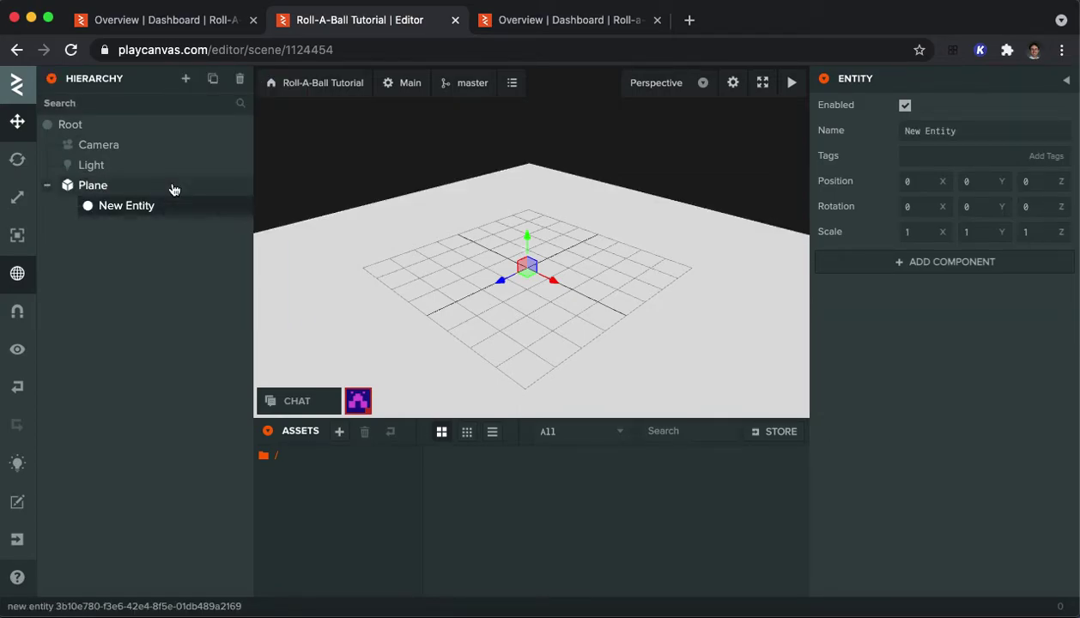
key(ctrl+z)
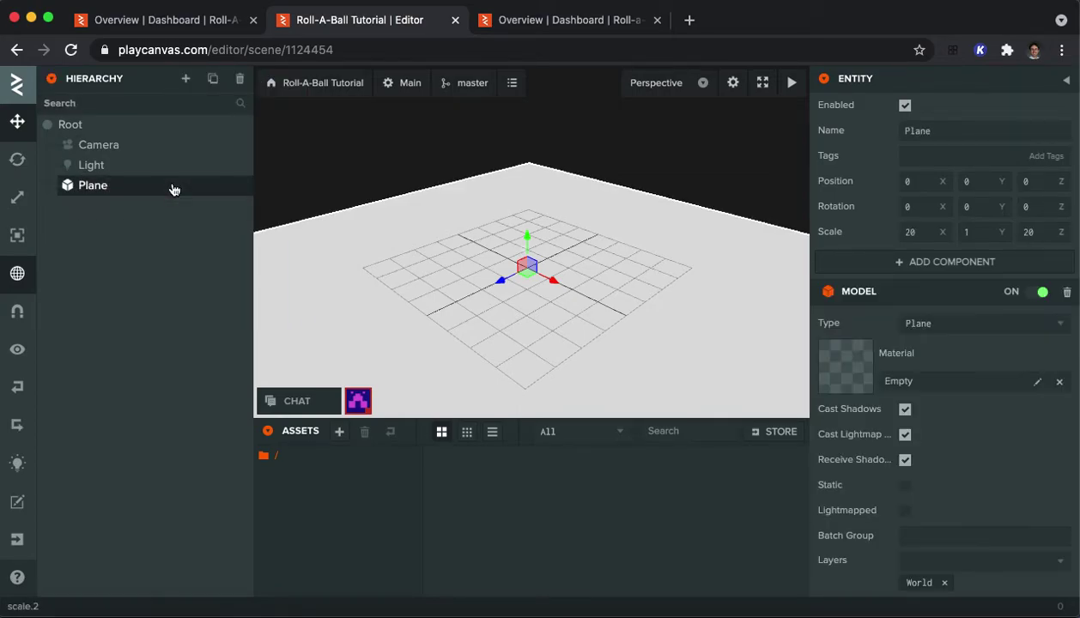
Step: With Root selected, add a Sphere primitive at the top level of the hierarchy
click(72, 125)
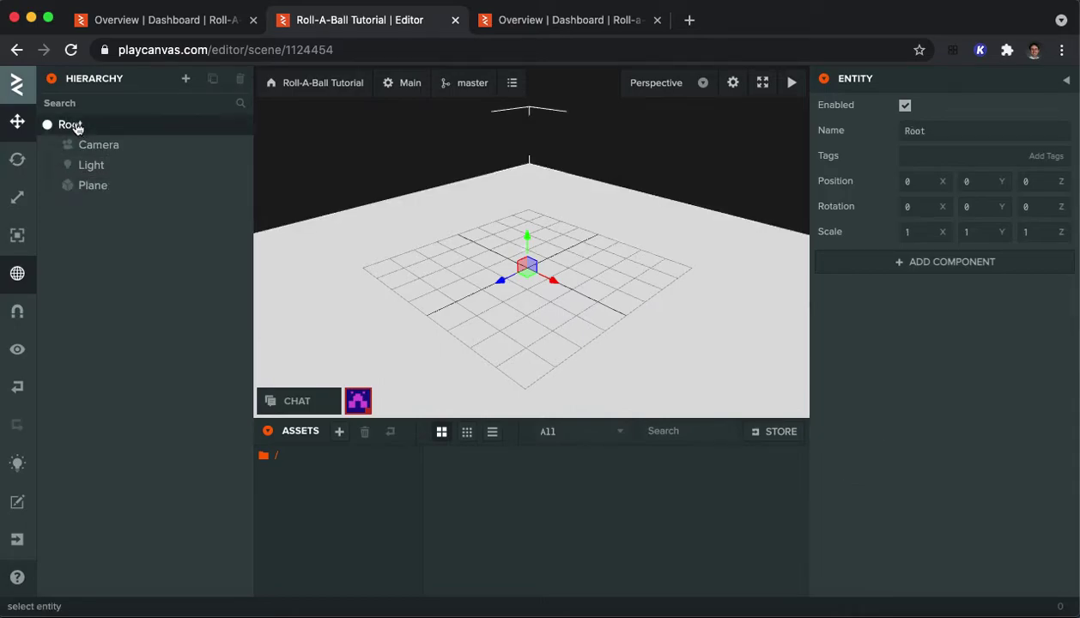
click(186, 82)
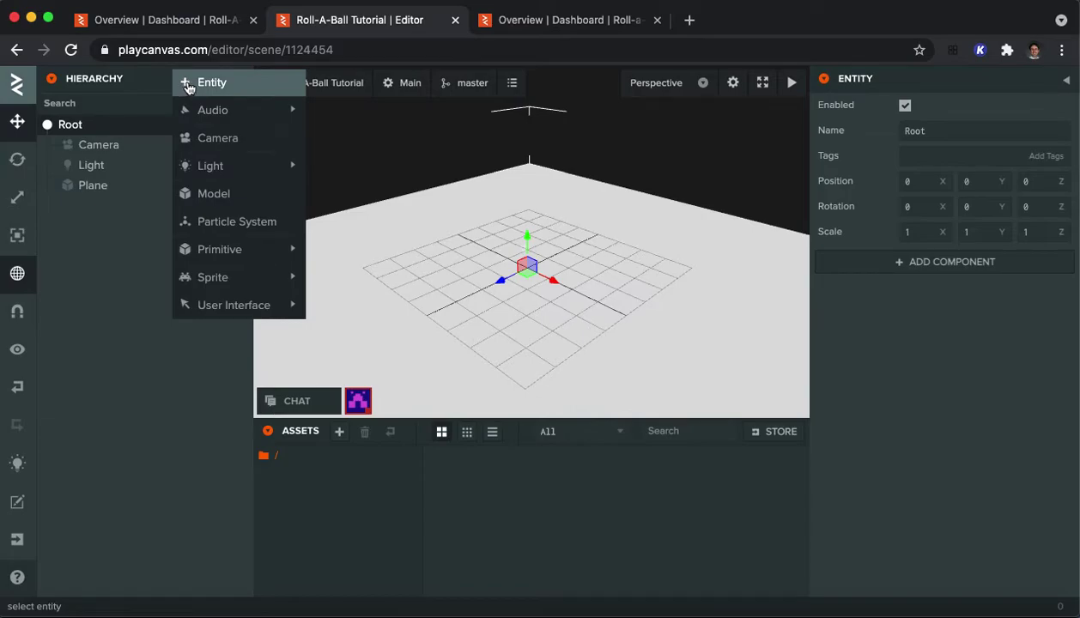
mouse_move(245, 249)
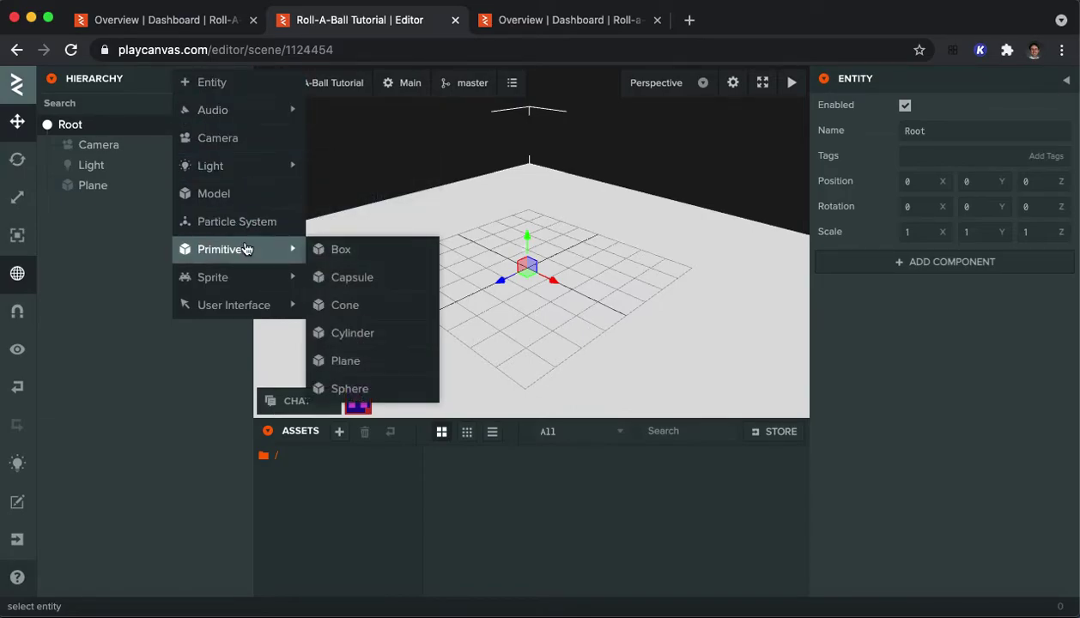
click(356, 387)
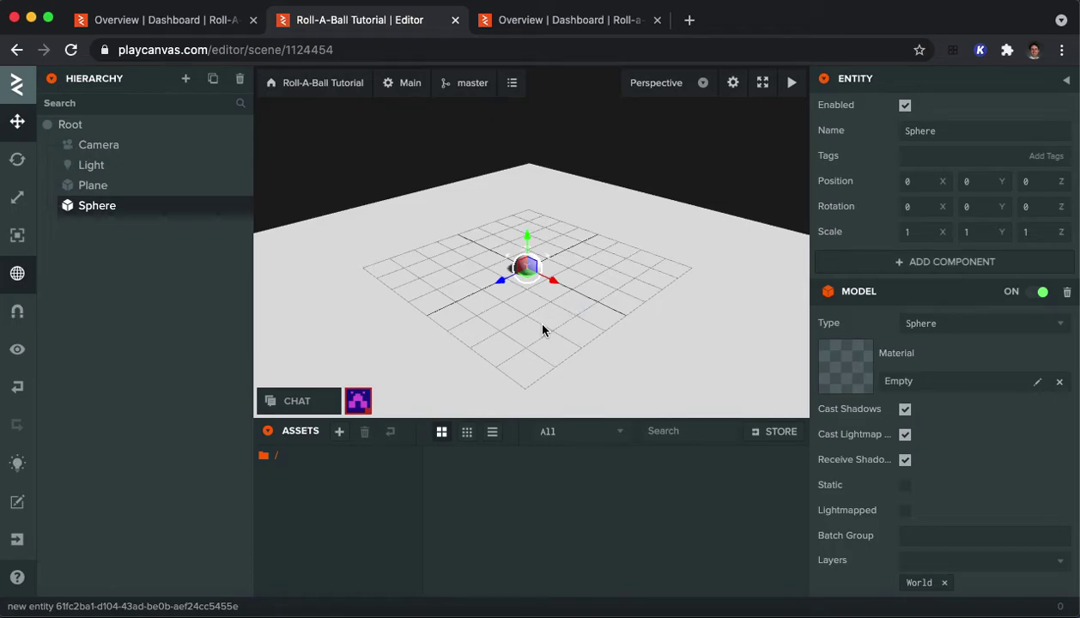
Step: Zoom the viewport and select the Plane to check its scale
scroll(542, 330, up, 3)
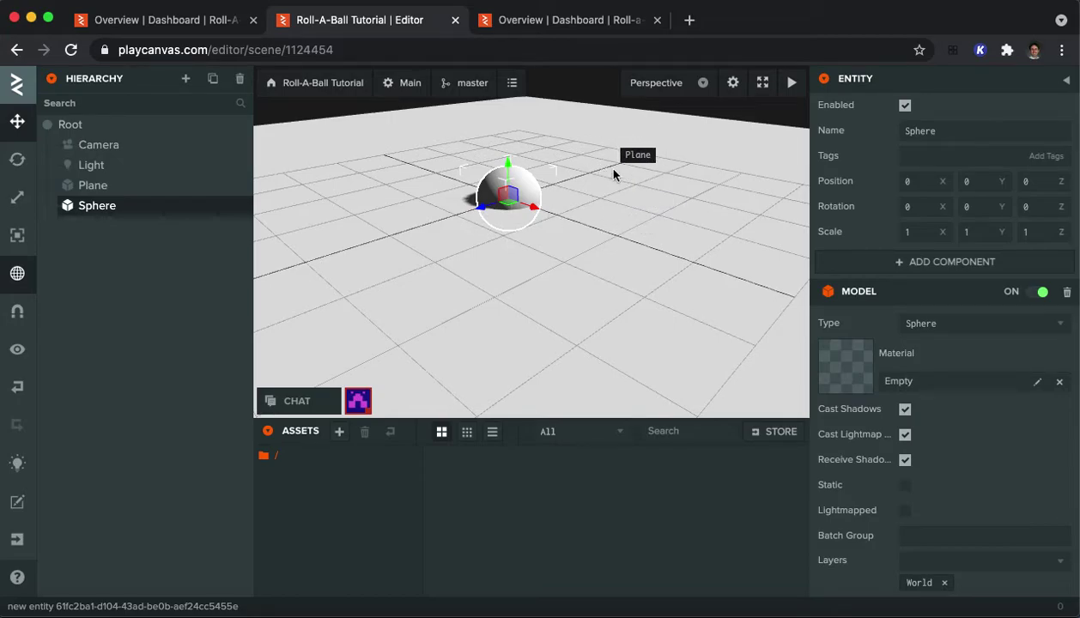
scroll(593, 199, down, 5)
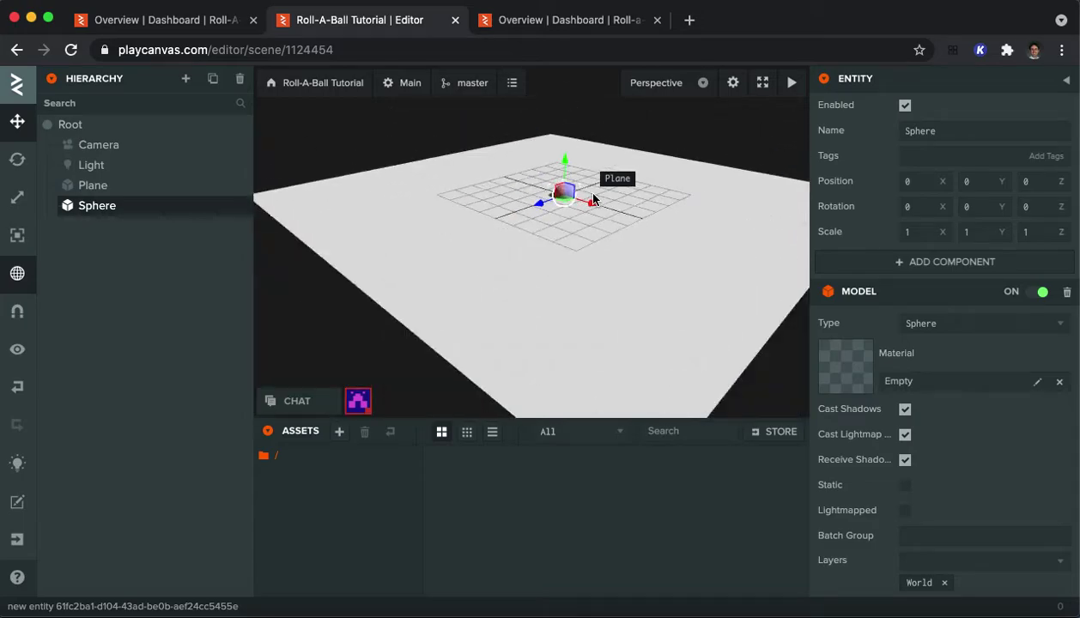
scroll(593, 199, up, 3)
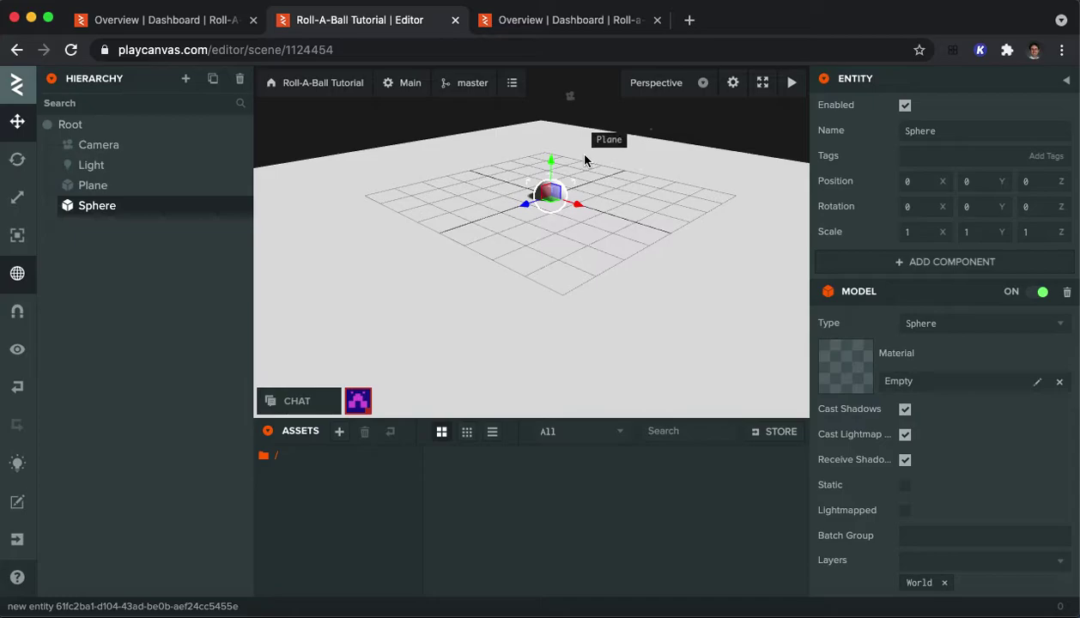
click(569, 309)
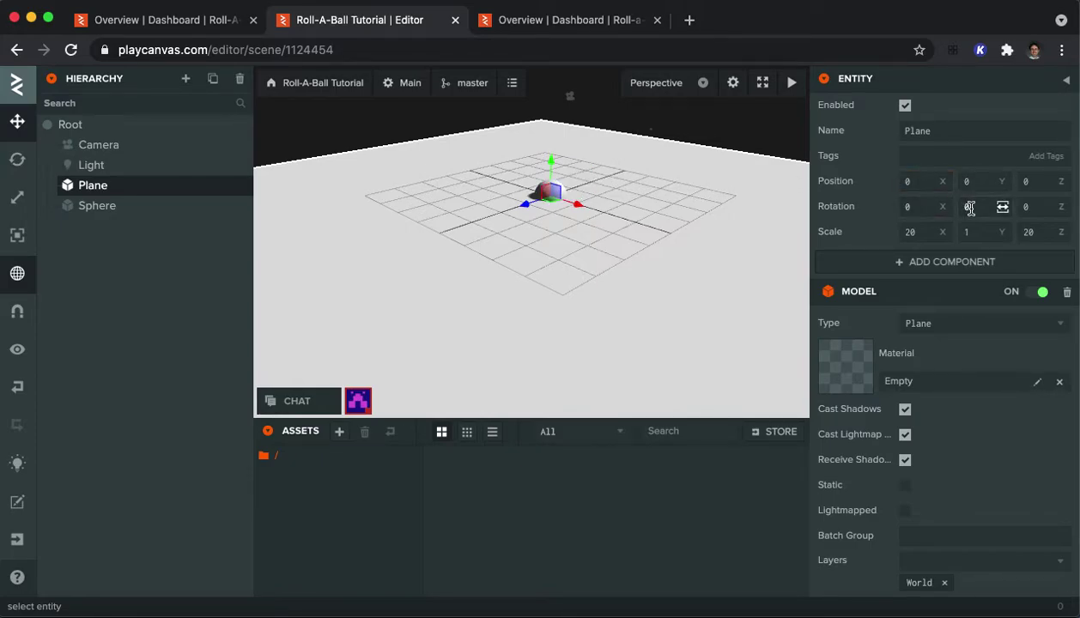
Step: Set the Sphere's Y position to 0.5, then clear the scene selection
click(97, 206)
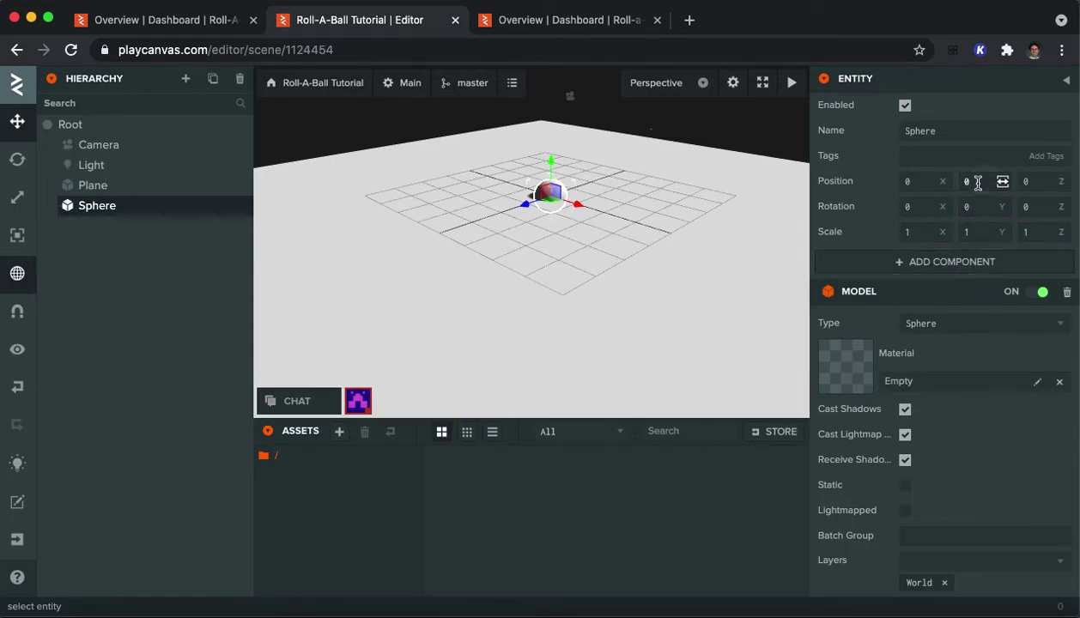
text(0.5)
key(Return)
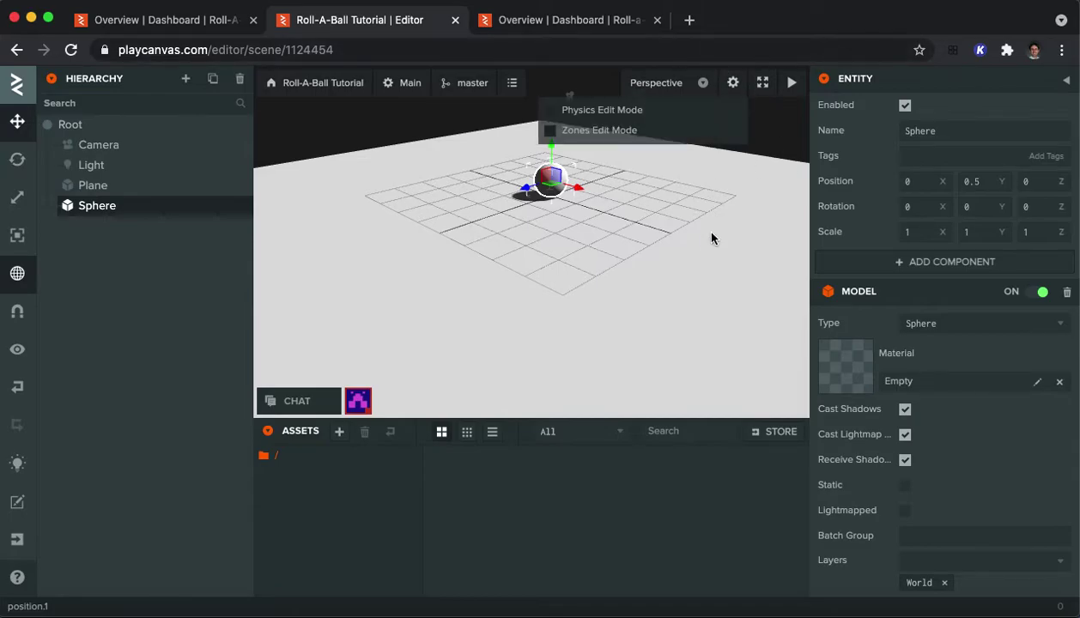
click(699, 260)
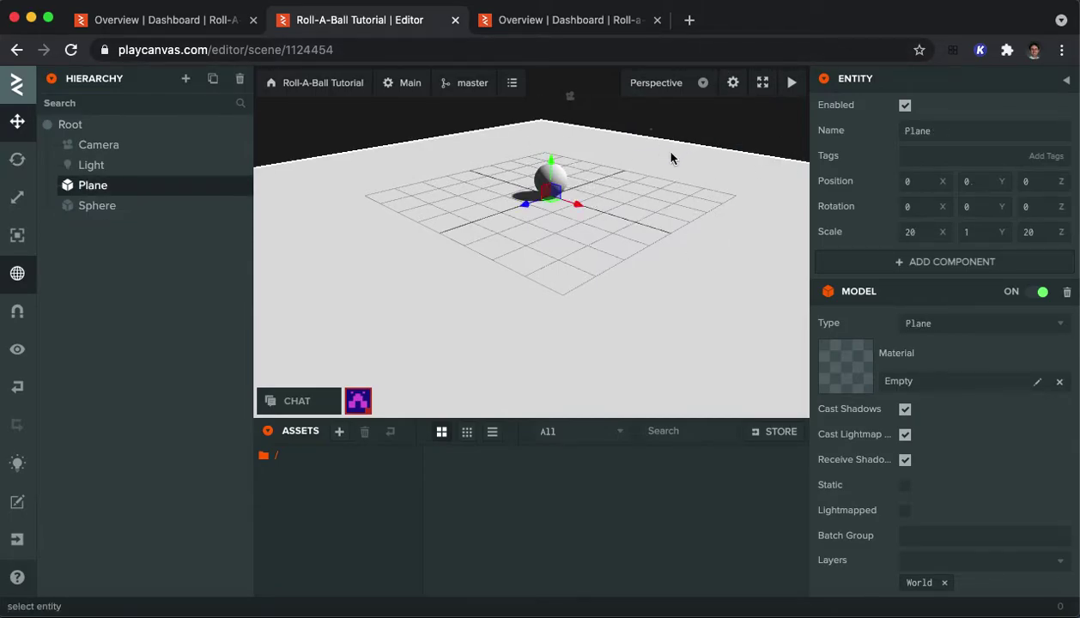
click(706, 139)
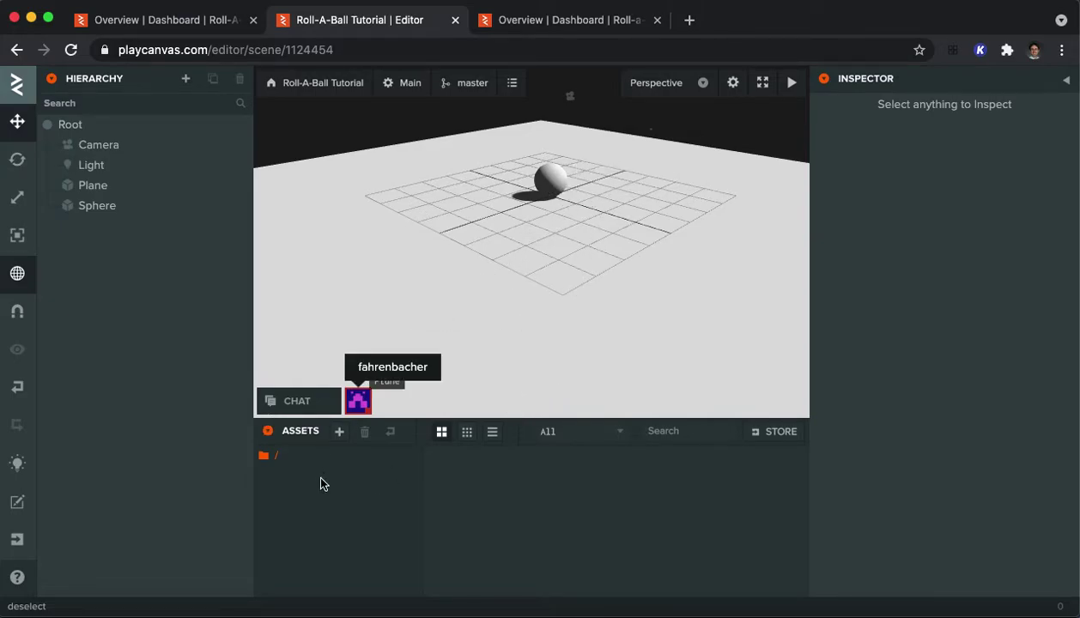
Step: Create a new asset folder and name it Materials
click(339, 432)
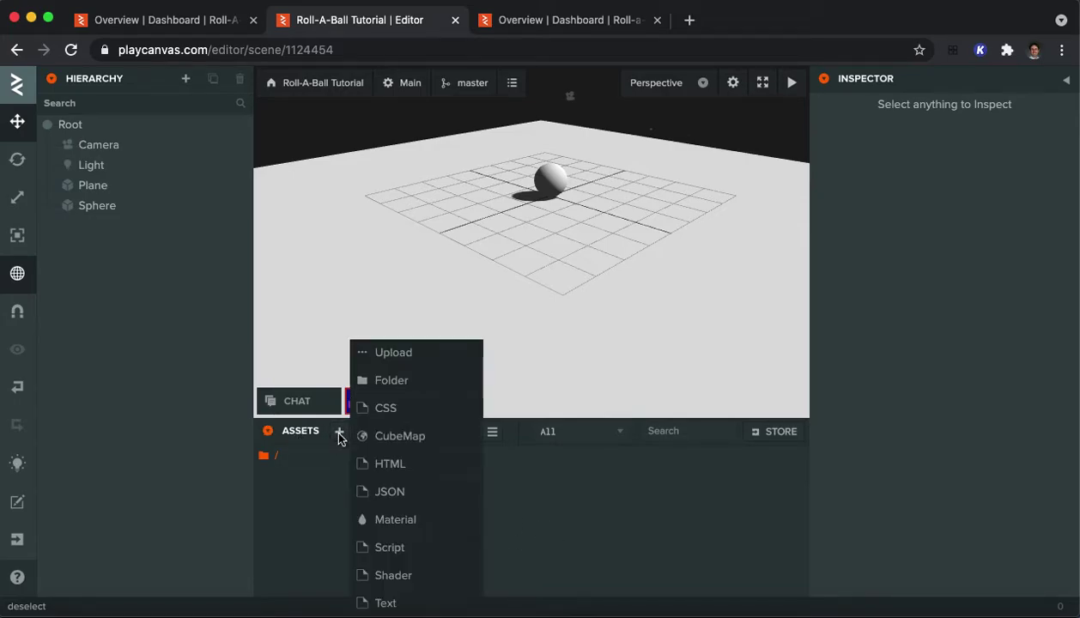
click(383, 381)
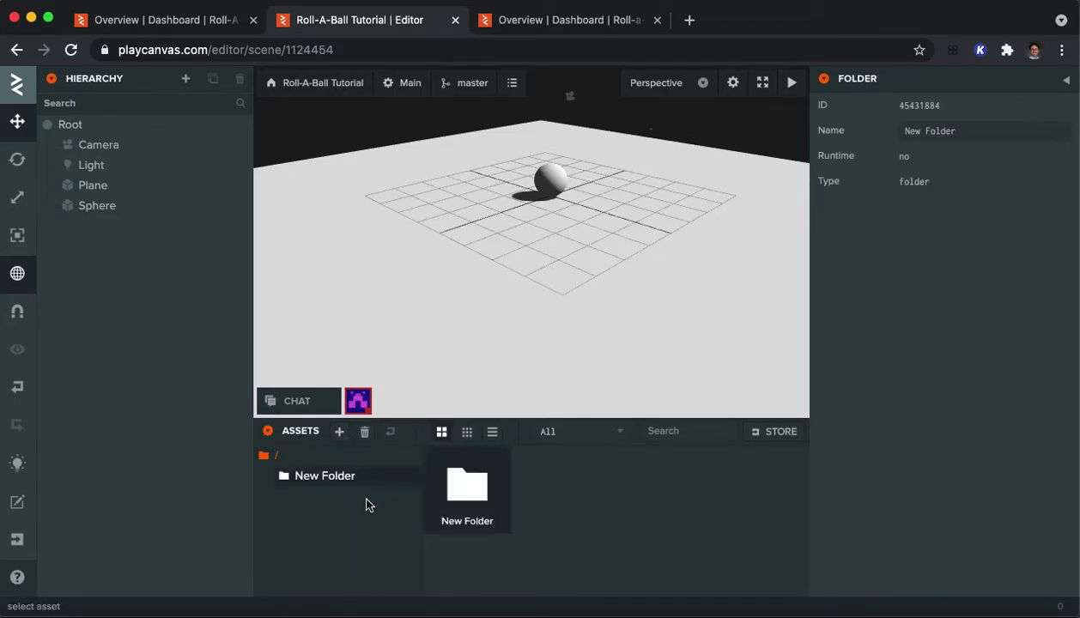
click(467, 522)
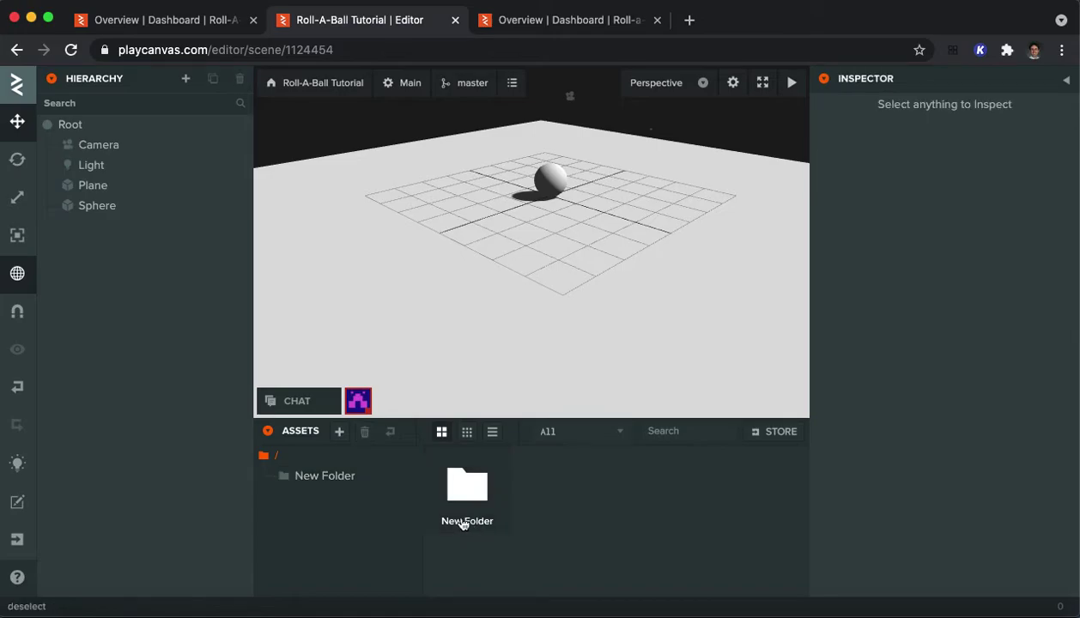
click(359, 478)
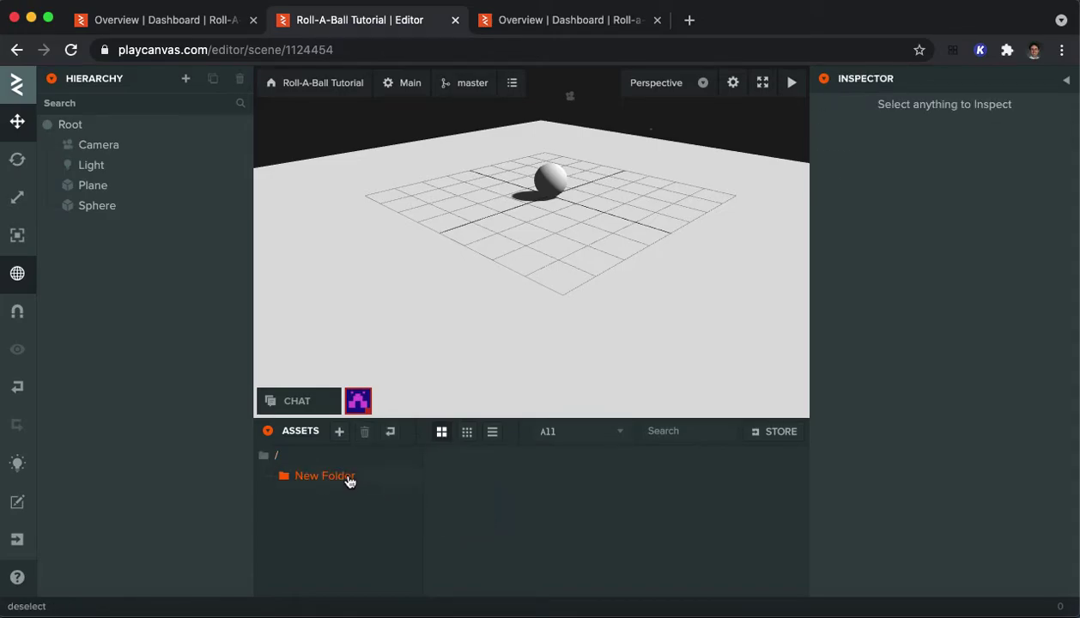
click(348, 479)
double_click(931, 132)
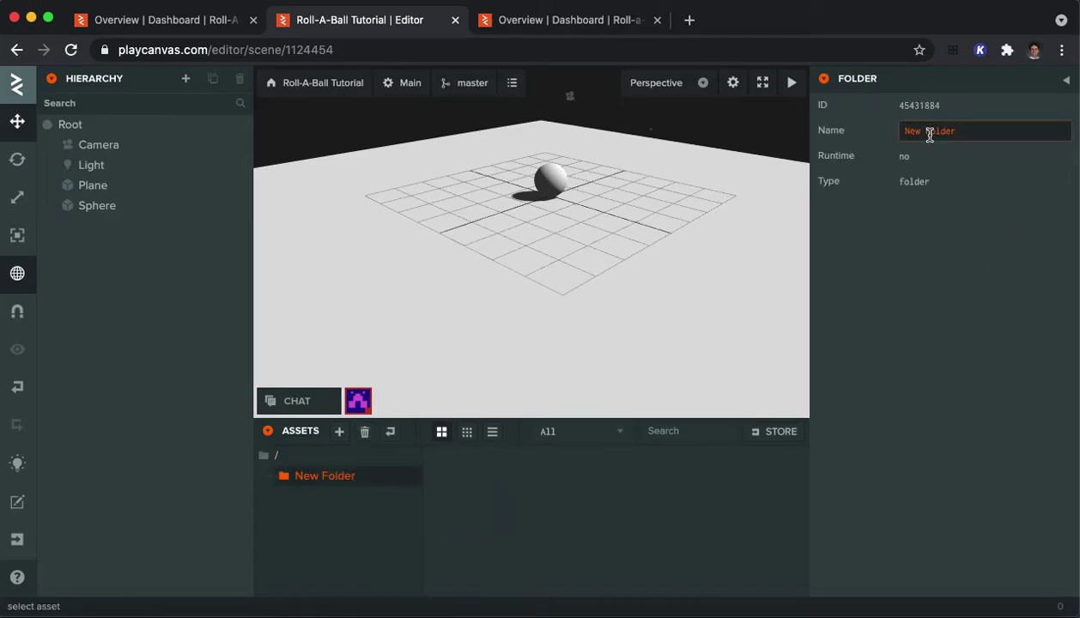
text(Materials)
key(Return)
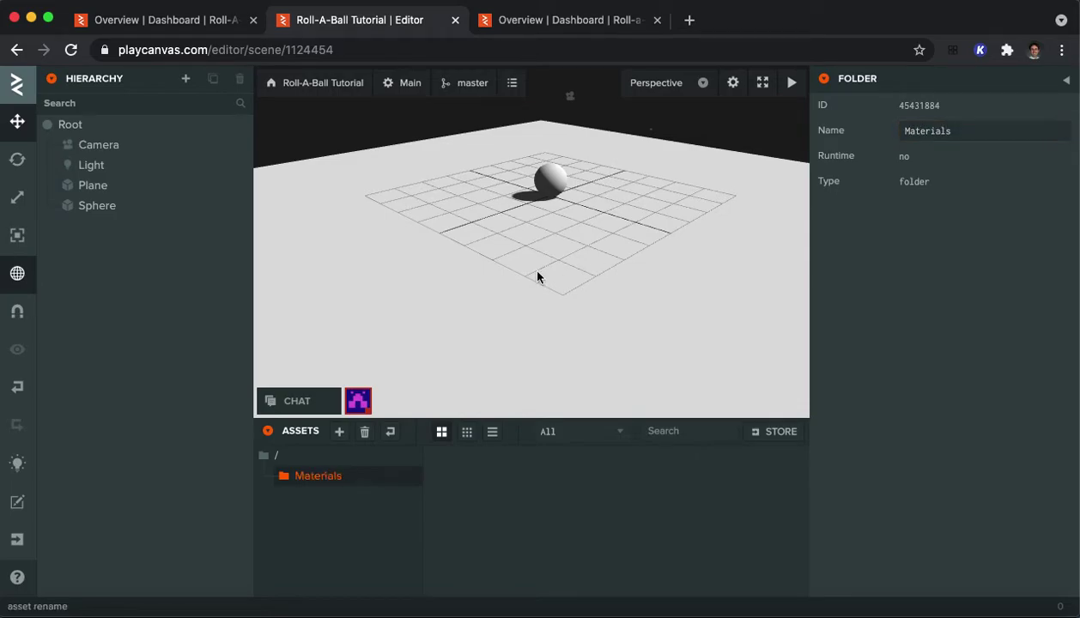
click(374, 479)
click(374, 479)
Step: Create a new material inside Materials and name it 'Ground Material'
click(340, 432)
click(386, 520)
click(455, 530)
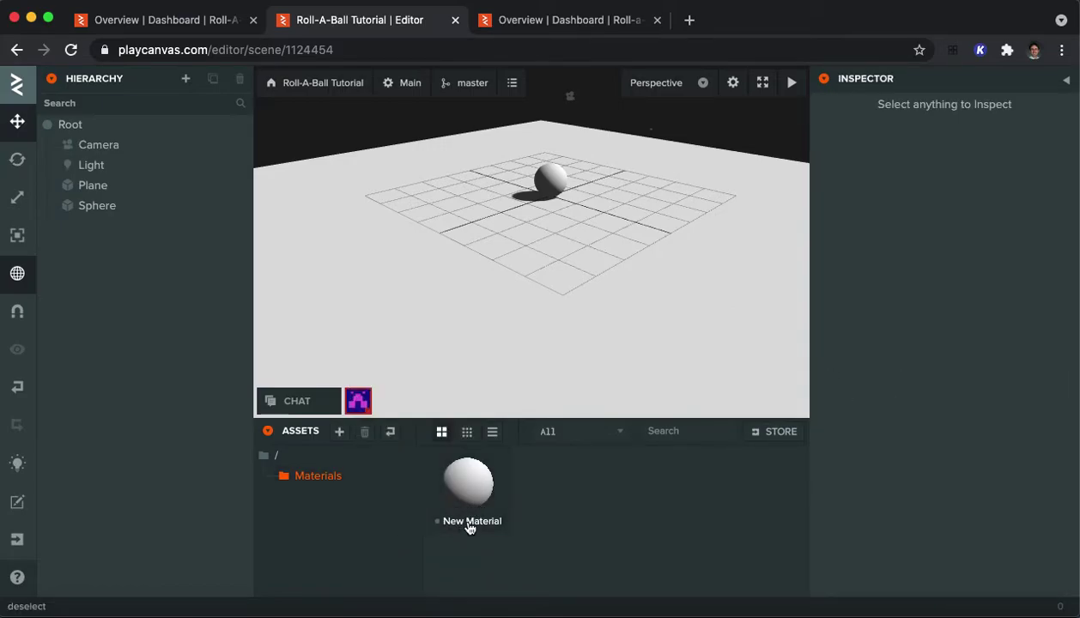
click(460, 525)
click(941, 248)
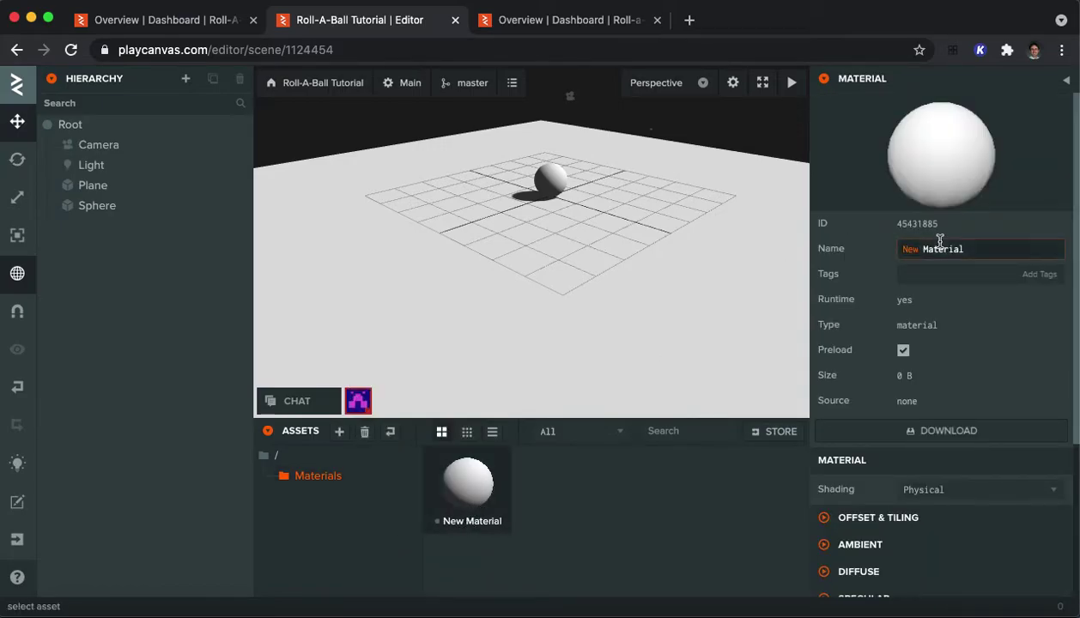
key(ctrl+a)
text(Ground Material)
key(Return)
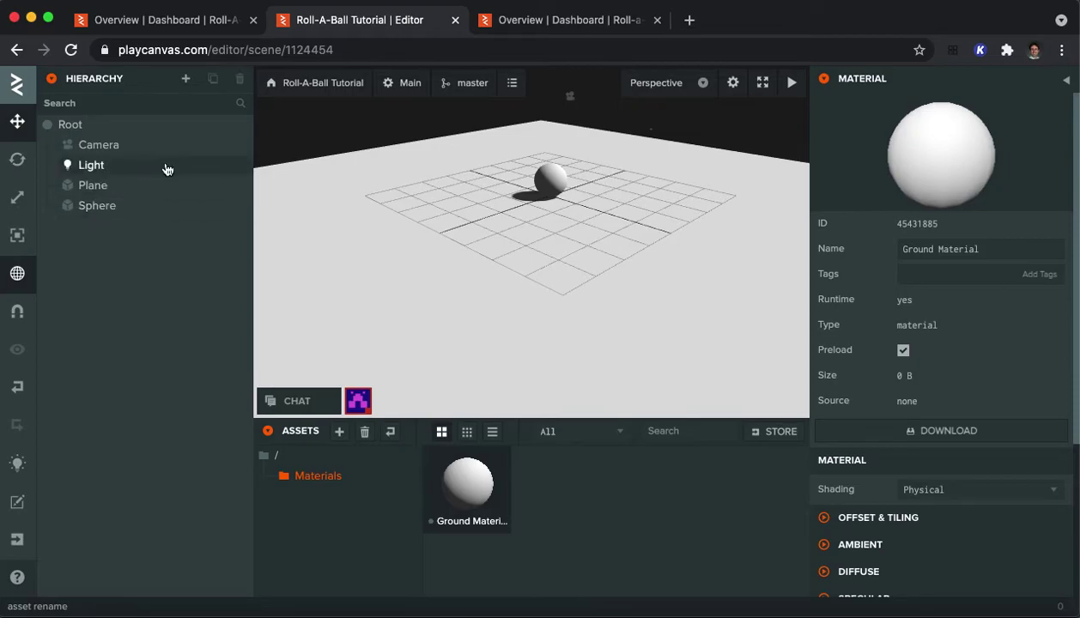
Step: Rename the Plane entity to Ground
click(95, 184)
click(98, 194)
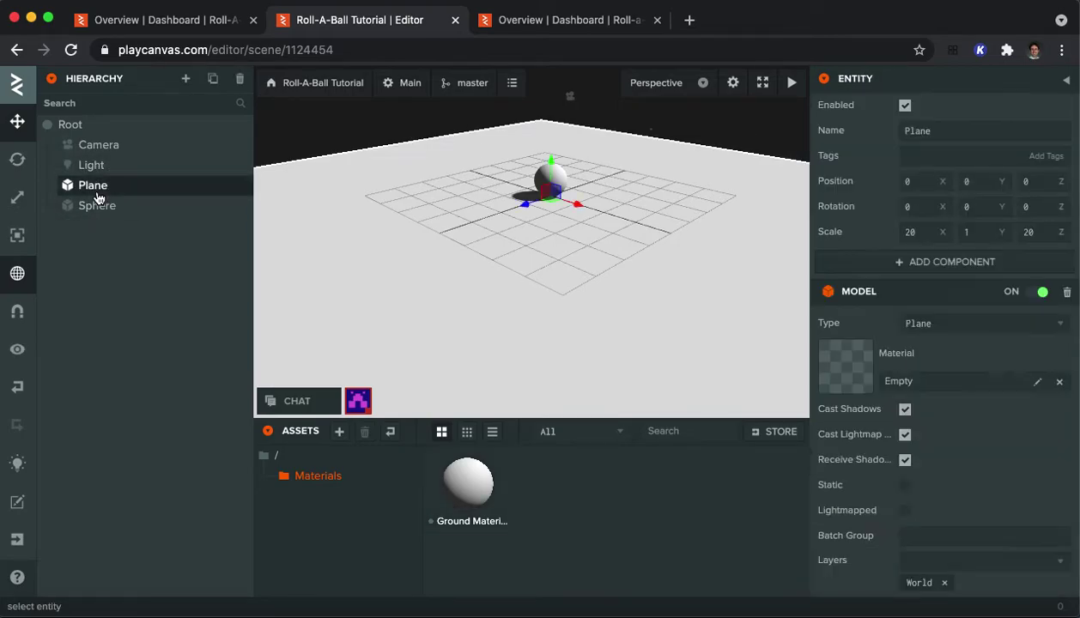
double_click(926, 131)
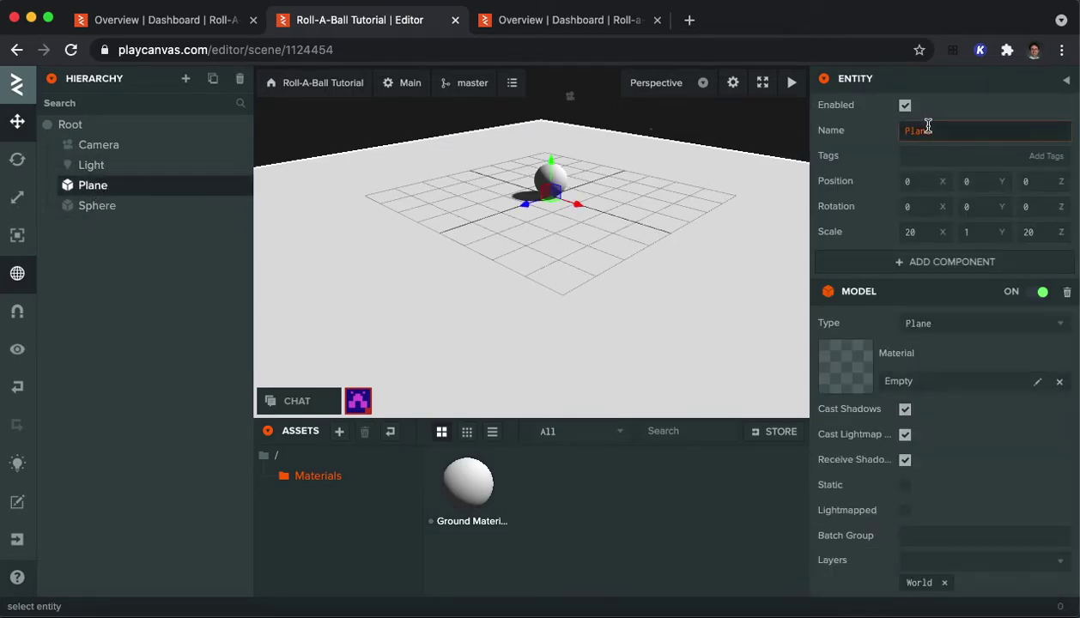
text(Ground)
key(Return)
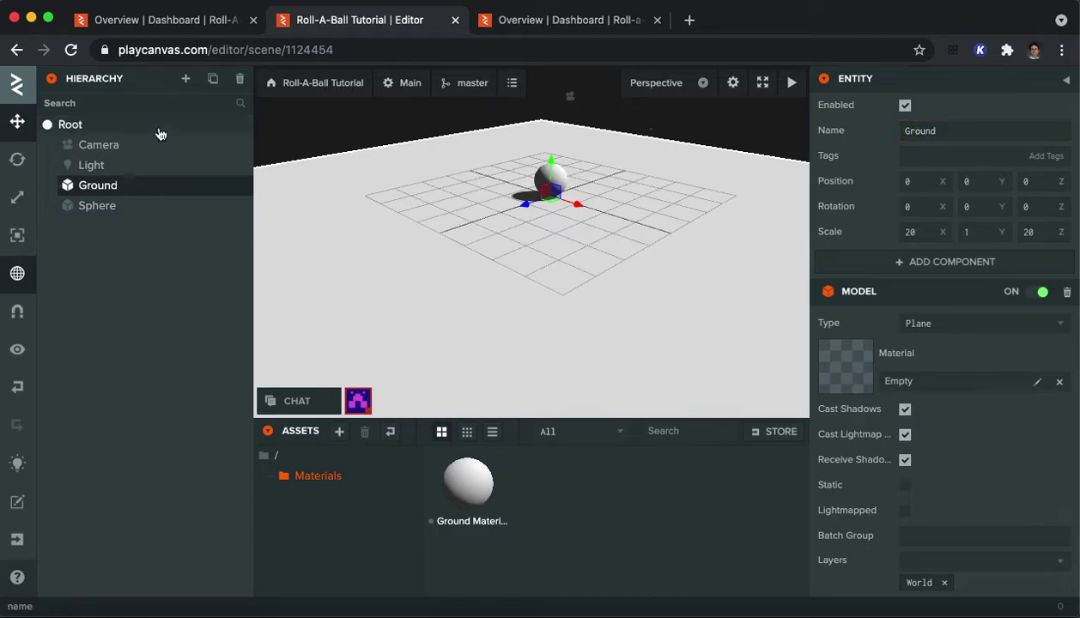
Step: Rename the Sphere entity to Player, then reselect Ground
click(106, 206)
double_click(940, 130)
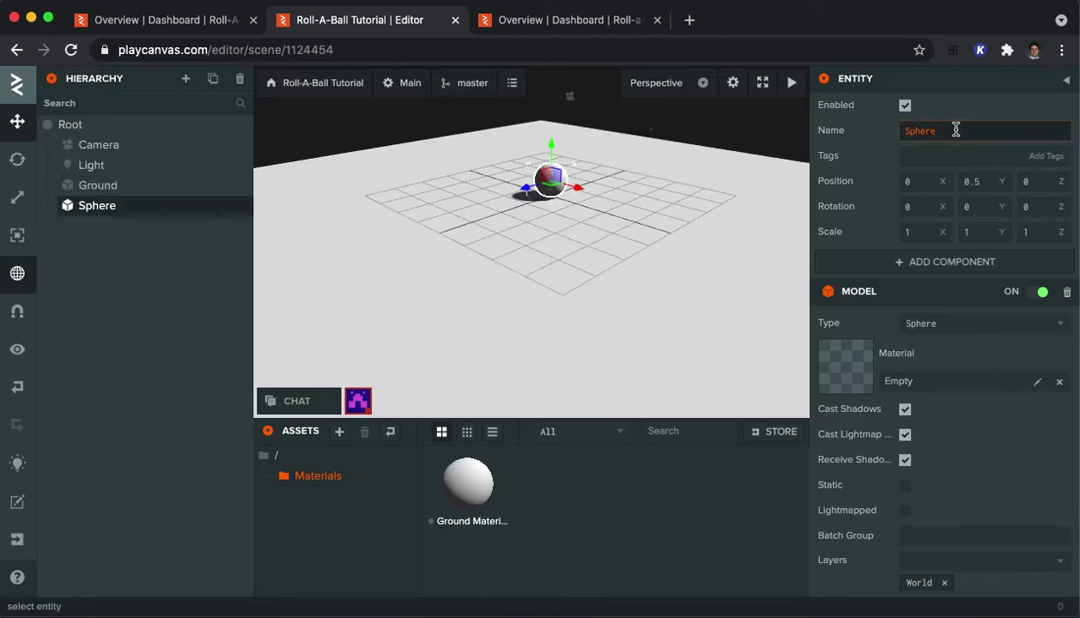
text(Player)
key(Return)
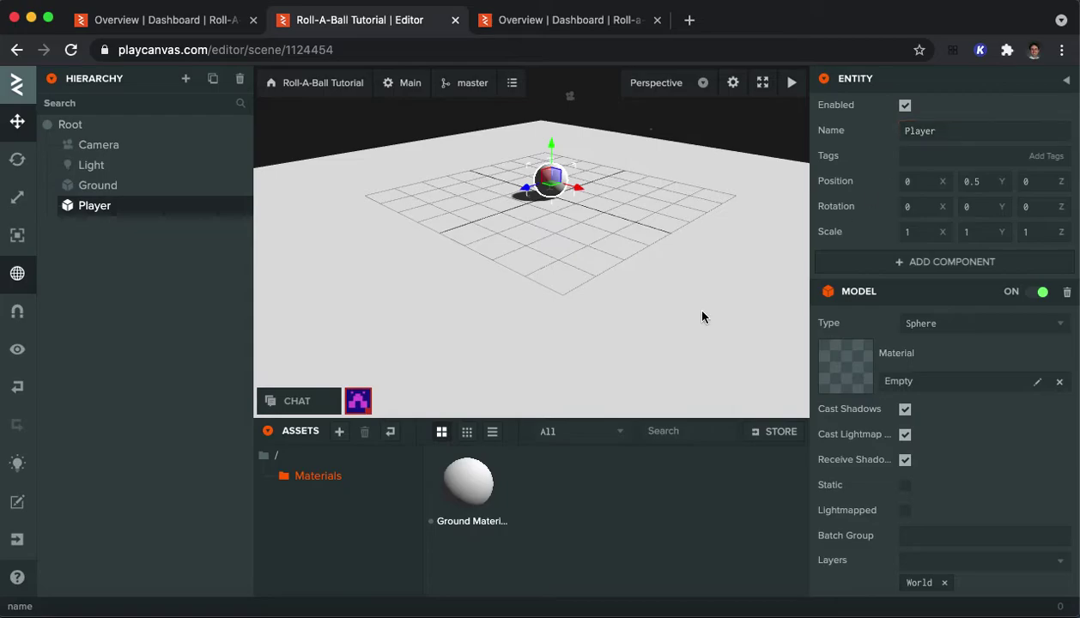
click(127, 197)
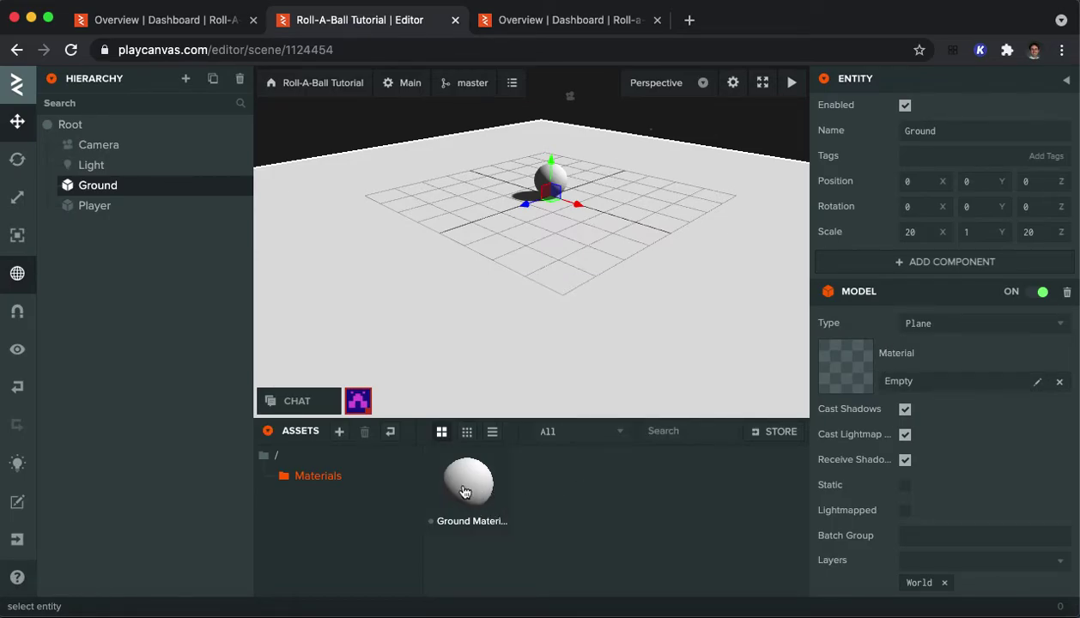
Step: Put Ground Material in the Ground entity's Model material slot
click(1037, 382)
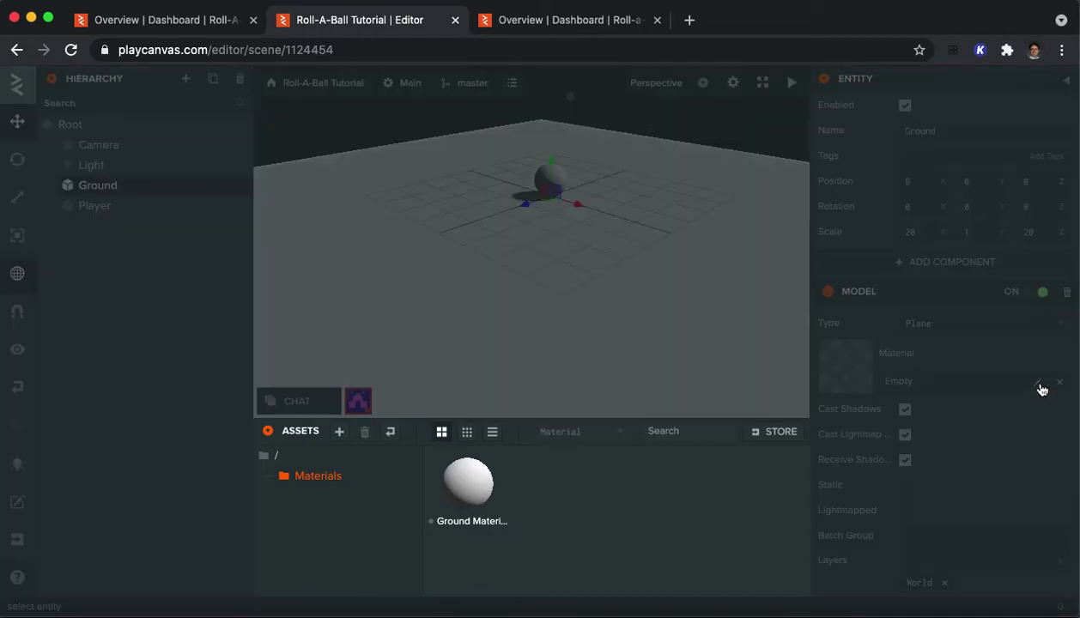
click(461, 492)
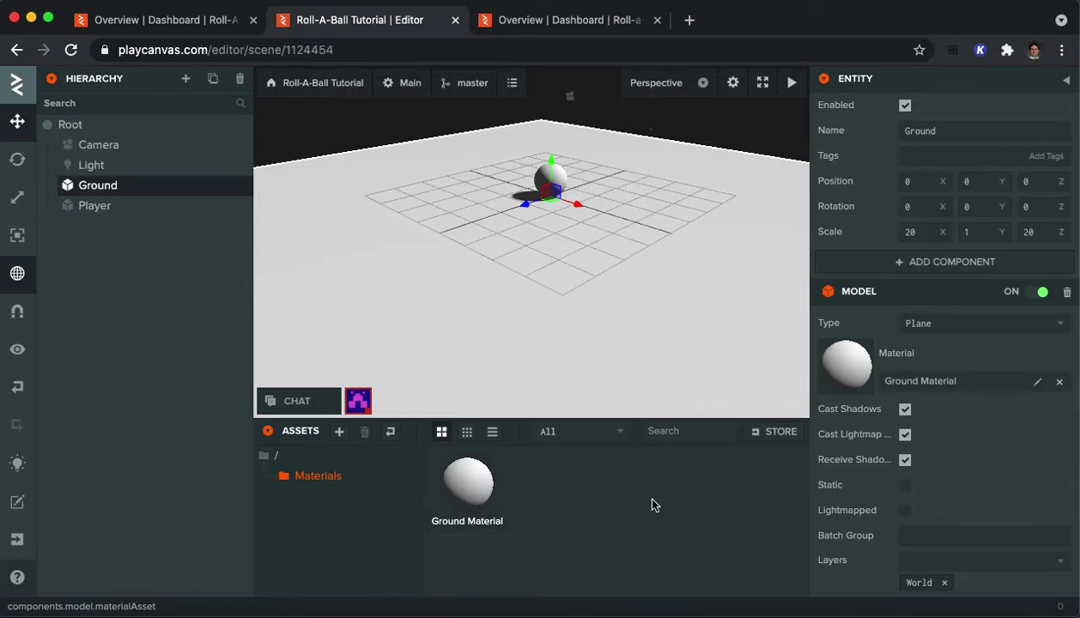
Step: Set Ground Material's diffuse colour to blue 6674BC (102, 116, 188)
click(444, 481)
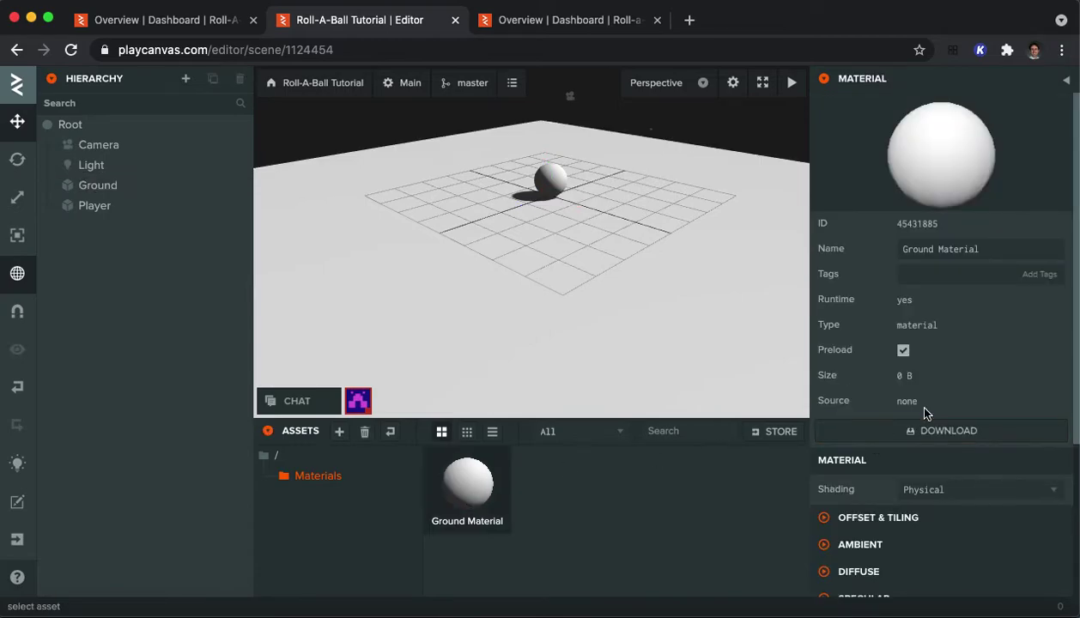
scroll(910, 403, down, 3)
click(831, 456)
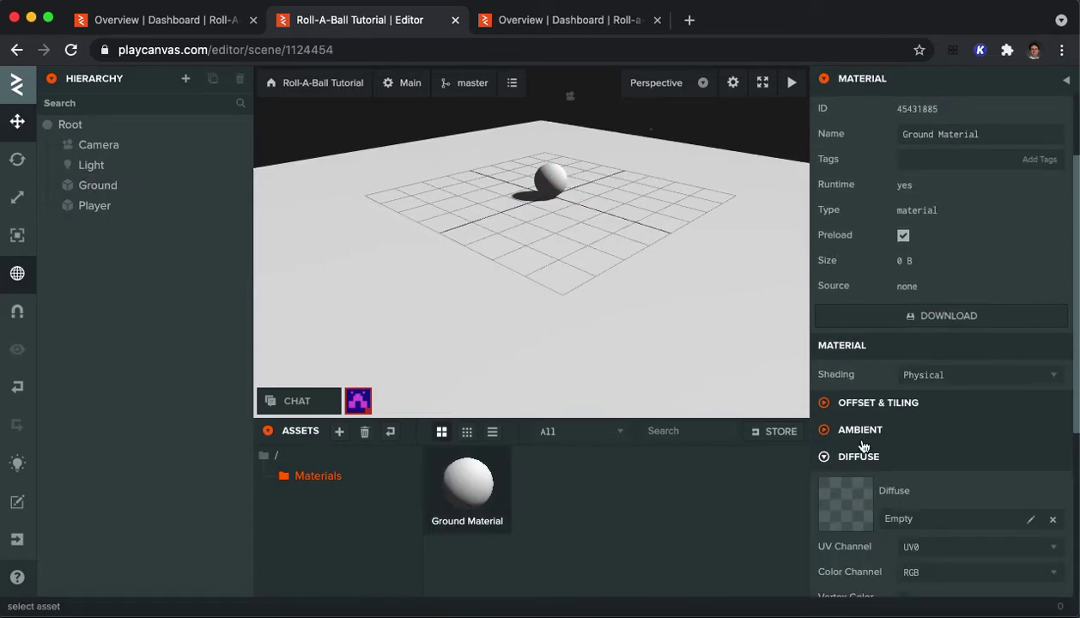
scroll(919, 420, down, 4)
click(914, 479)
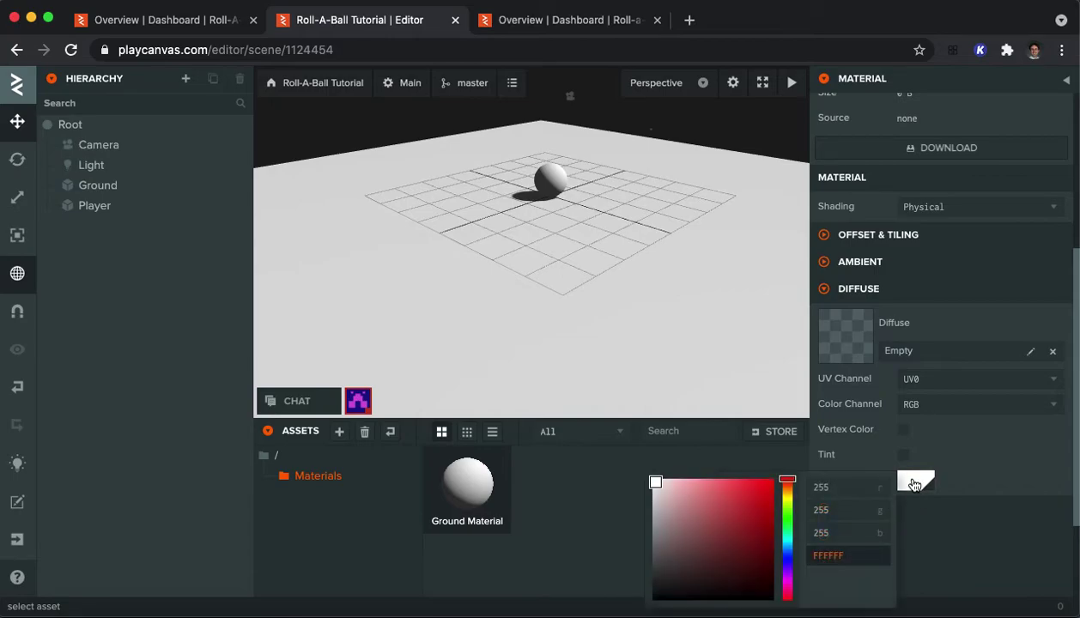
click(784, 556)
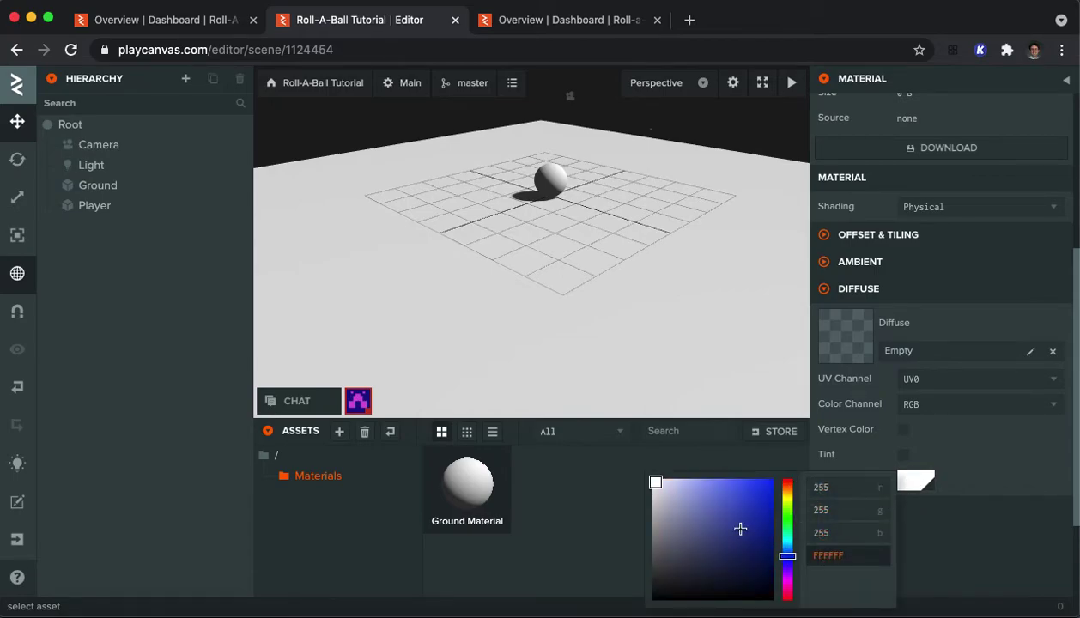
click(725, 519)
mouse_move(725, 519)
mouse_down()
mouse_move(704, 524)
mouse_move(687, 502)
mouse_move(707, 511)
mouse_up()
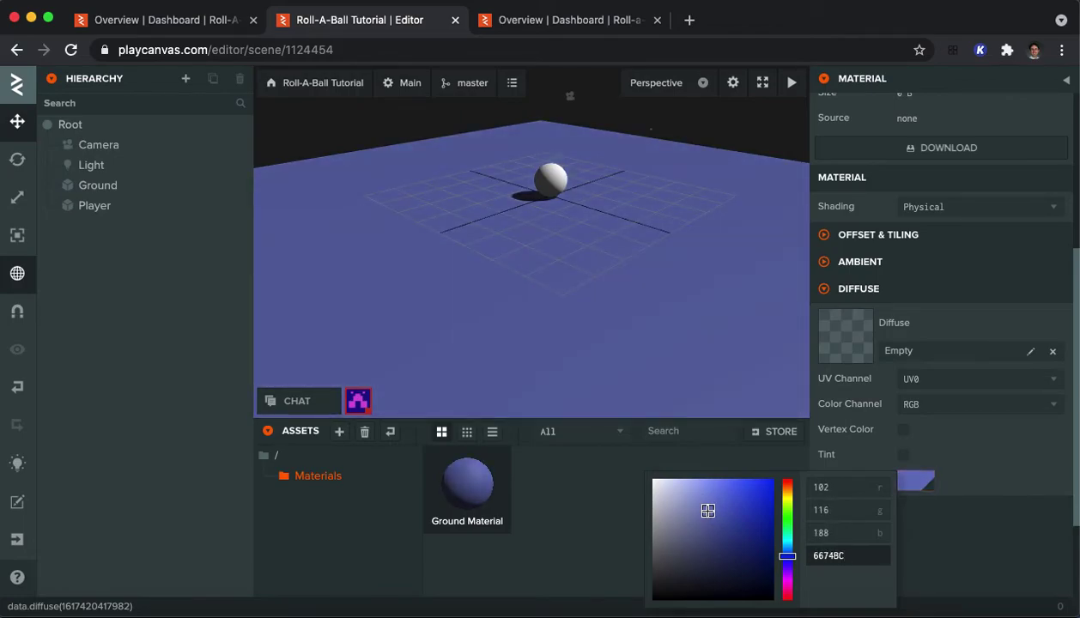
click(430, 288)
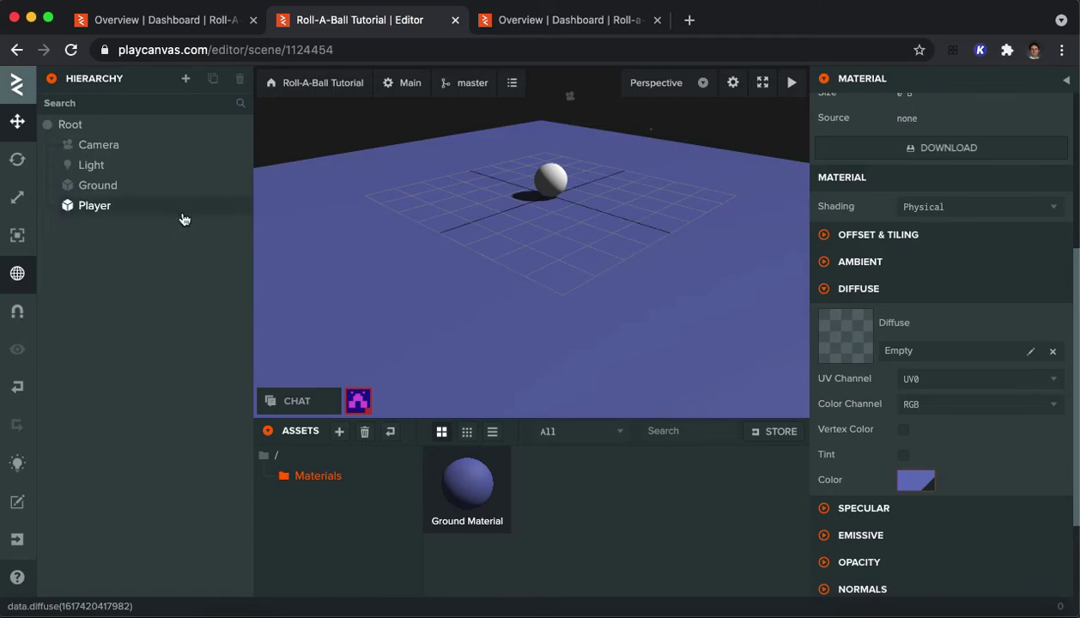
Step: Add a new Box primitive under Root at the scene origin
click(85, 127)
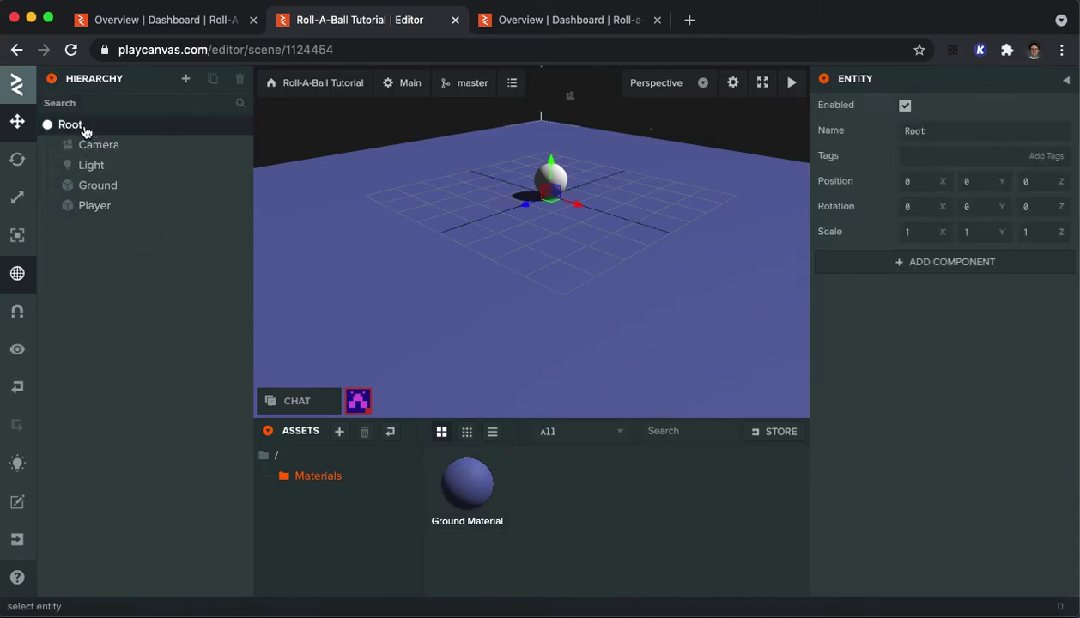
click(186, 79)
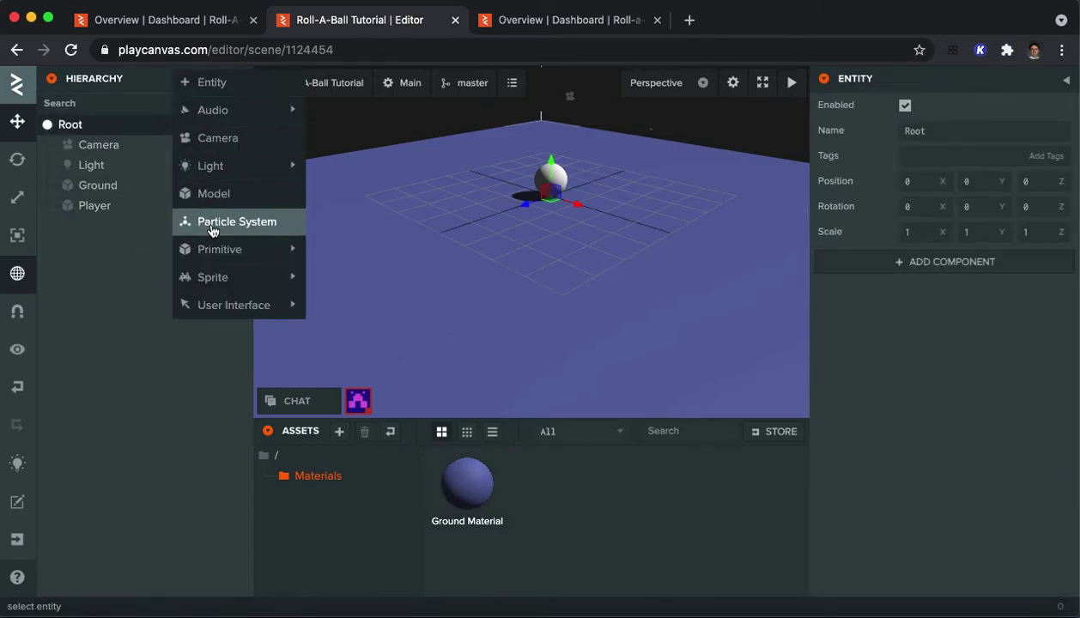
mouse_move(225, 254)
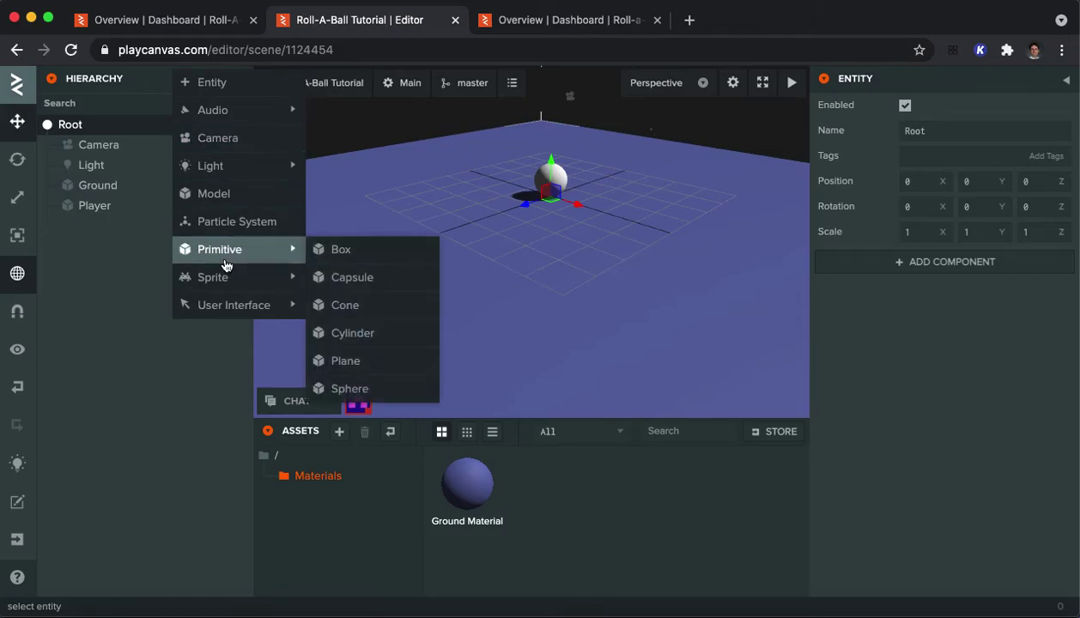
click(323, 250)
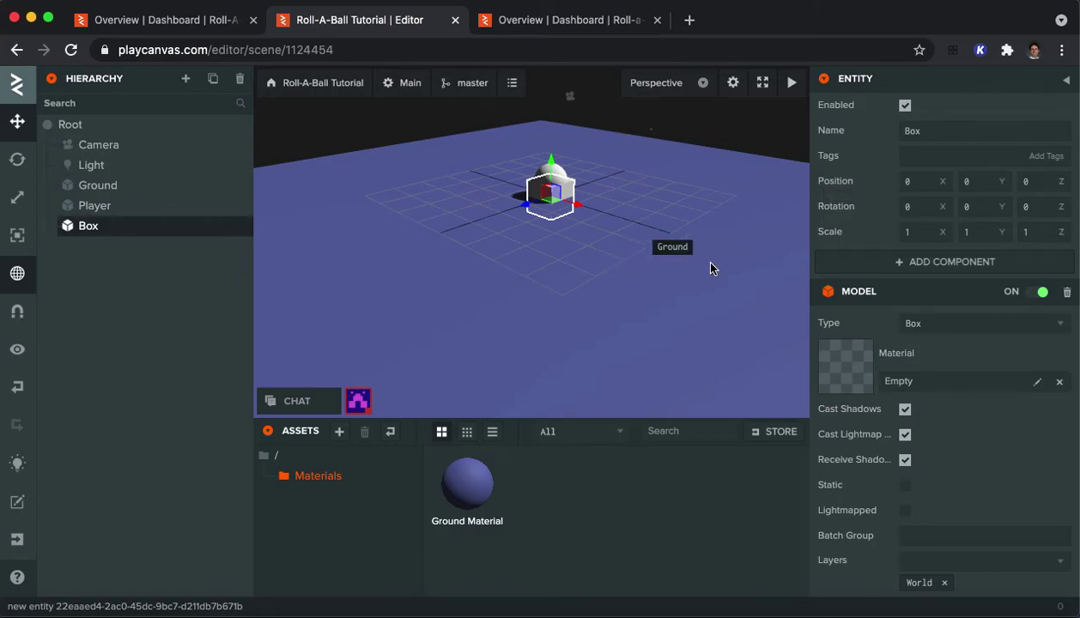
click(943, 183)
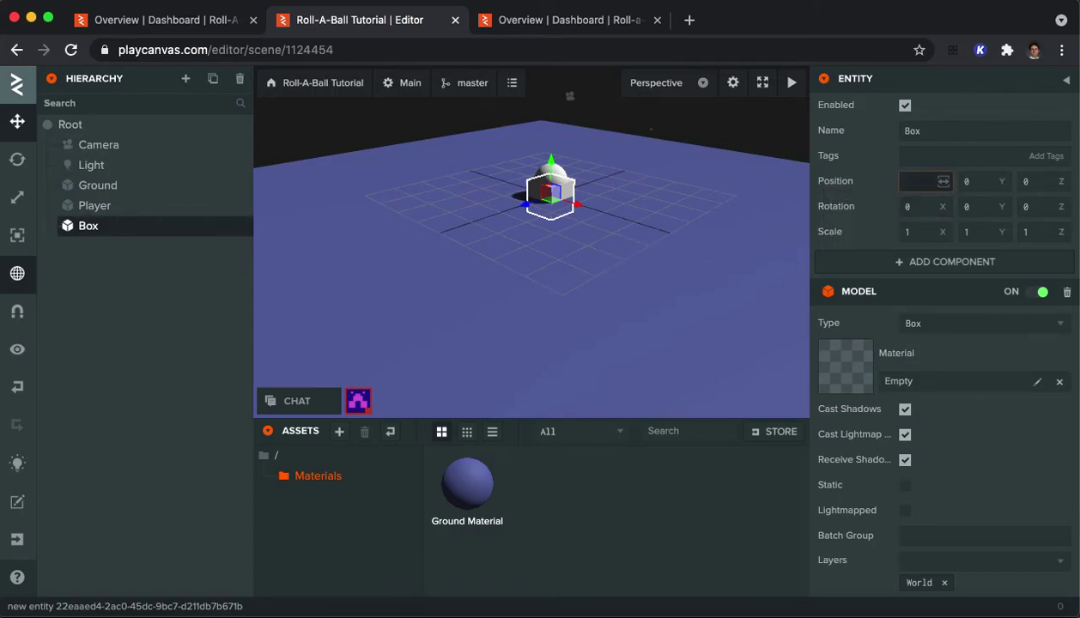
Step: Move the Box to an X position of 10
text(10)
key(Return)
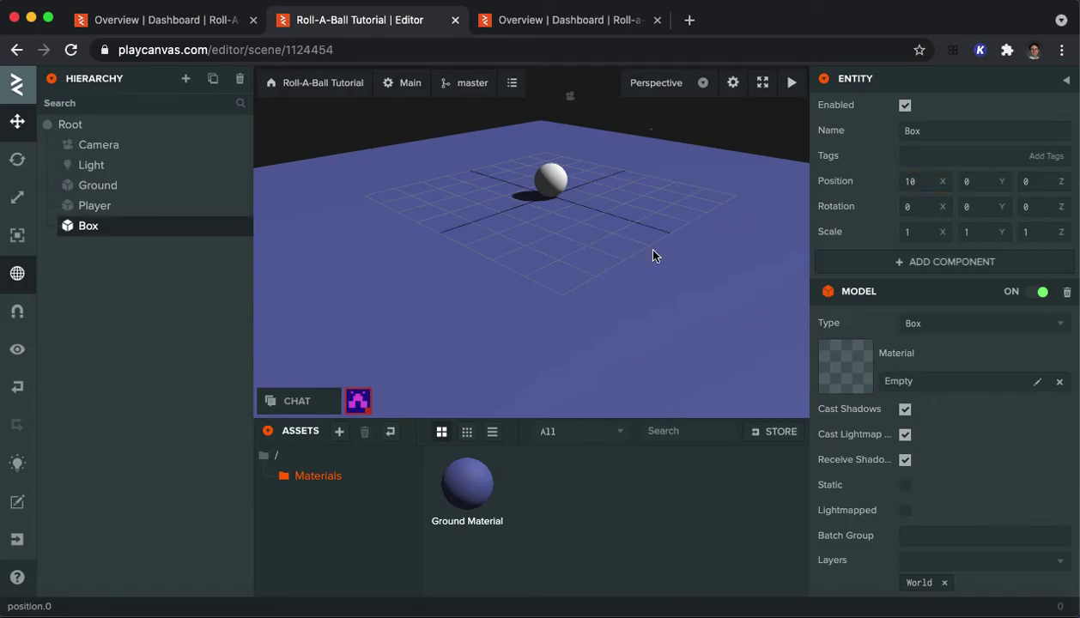
scroll(654, 255, down, 3)
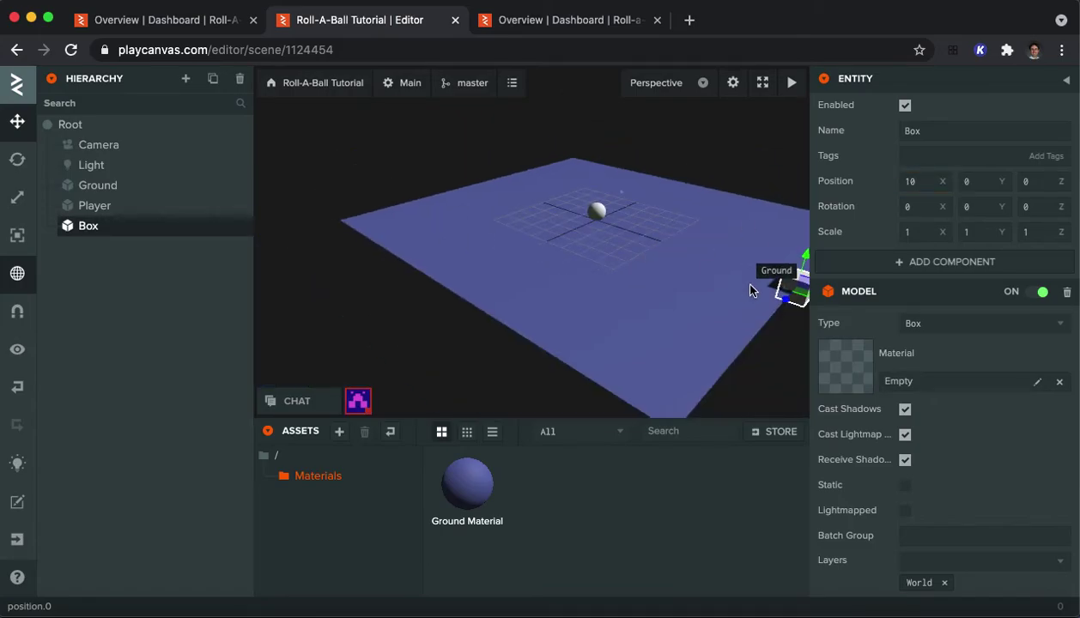
click(787, 311)
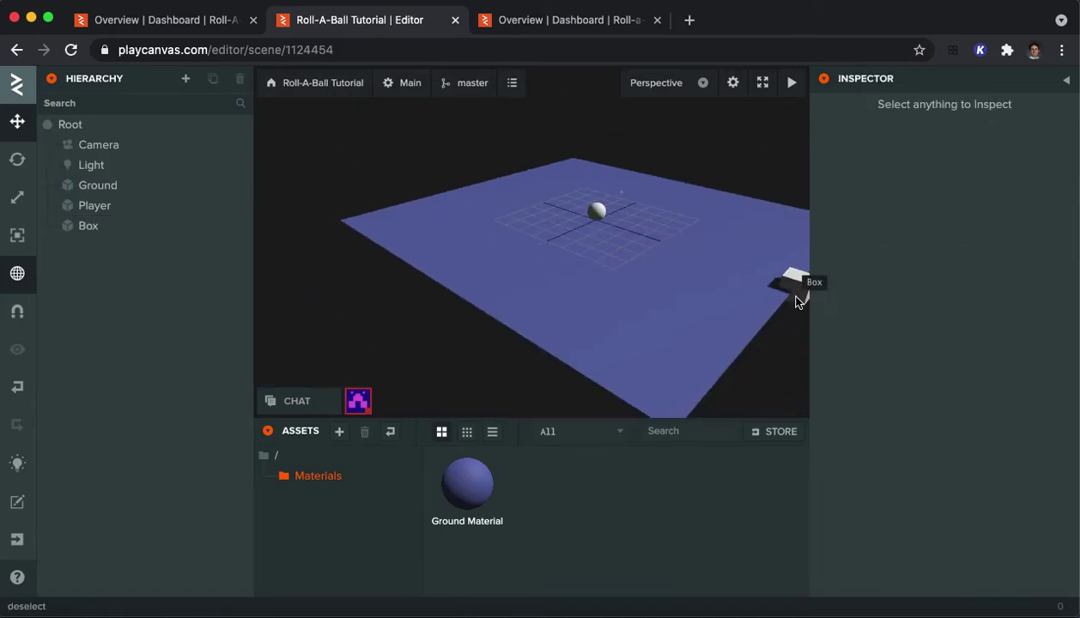
click(797, 298)
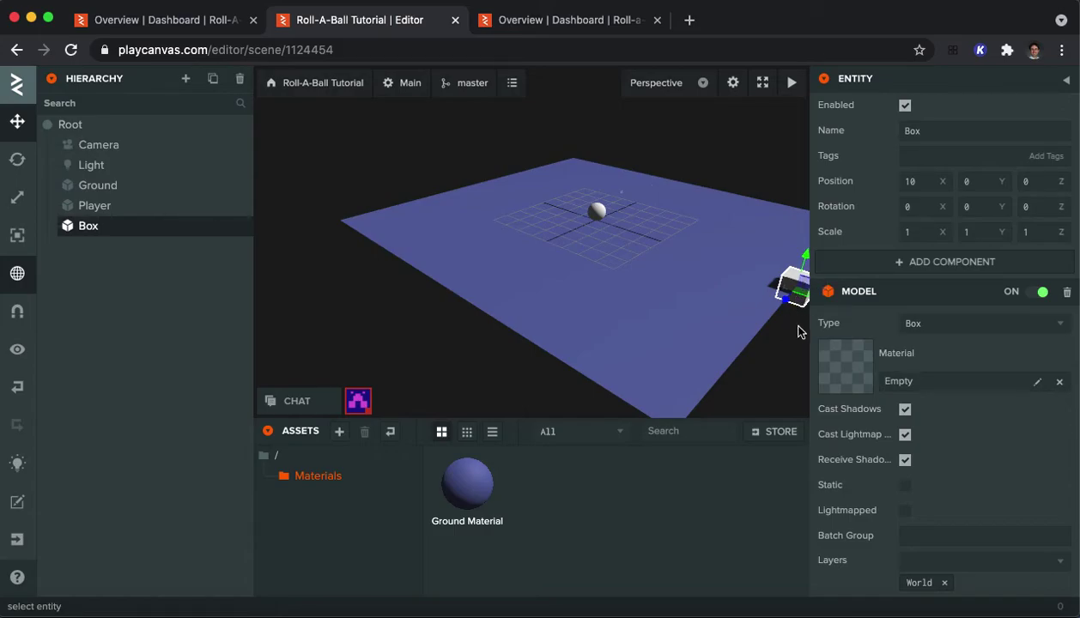
Step: Scale the Box to 1, 2, 20 so it forms a tall wall along the ground's edge
click(980, 240)
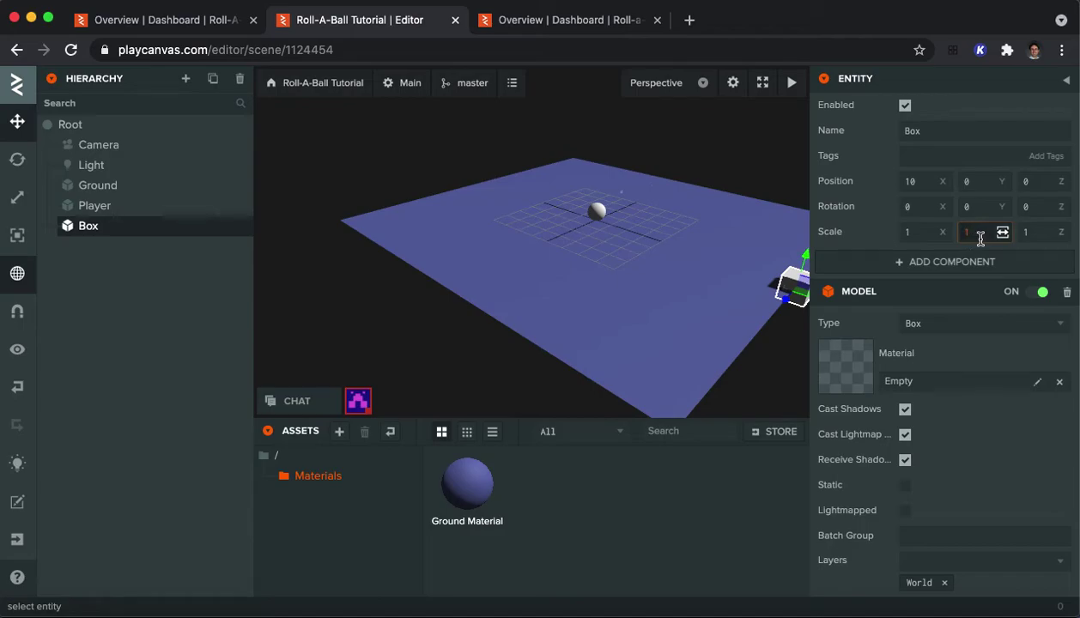
text(2)
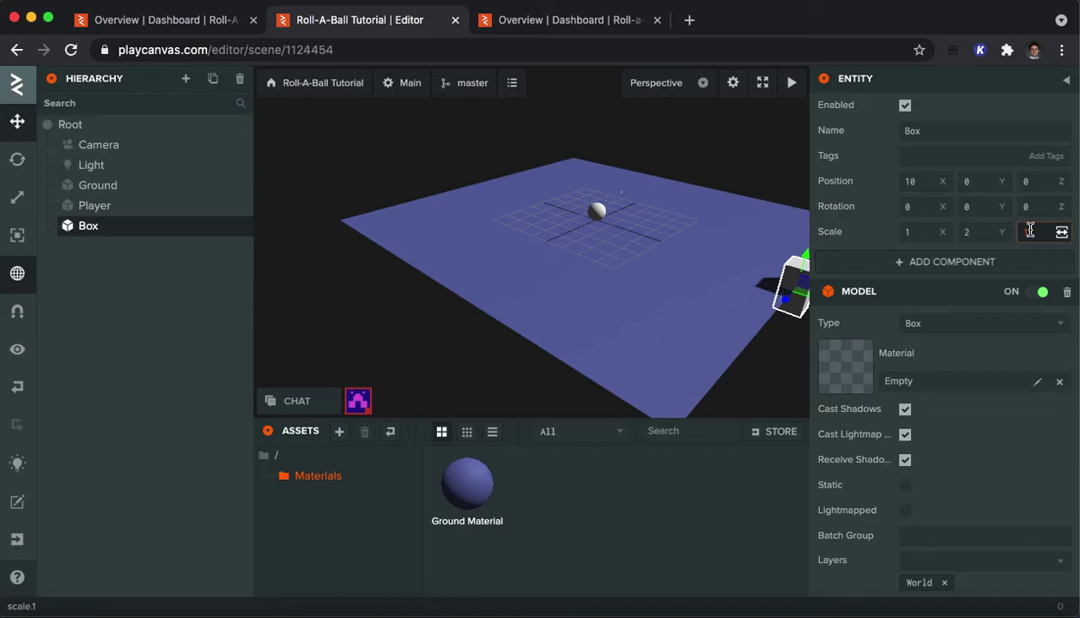
key(Return)
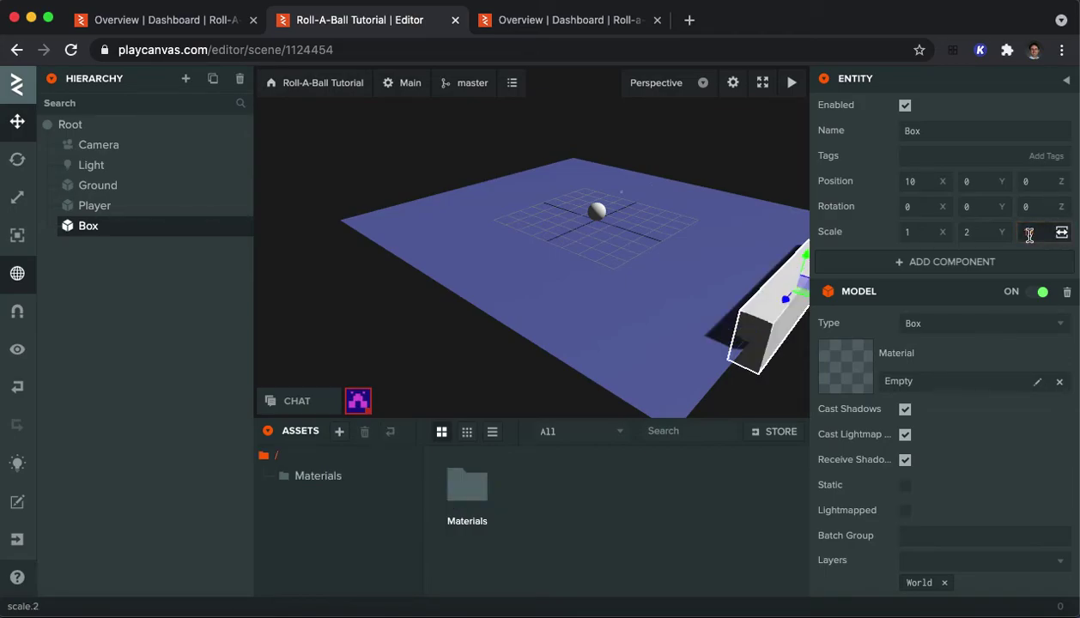
text(20)
key(Return)
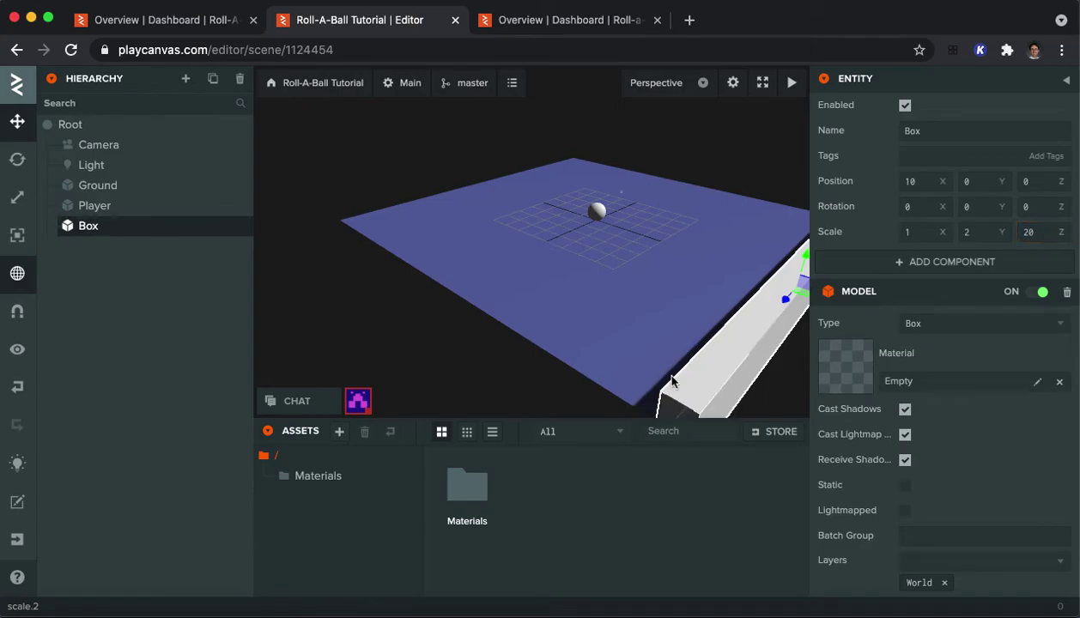
click(532, 388)
drag(608, 366, 607, 326)
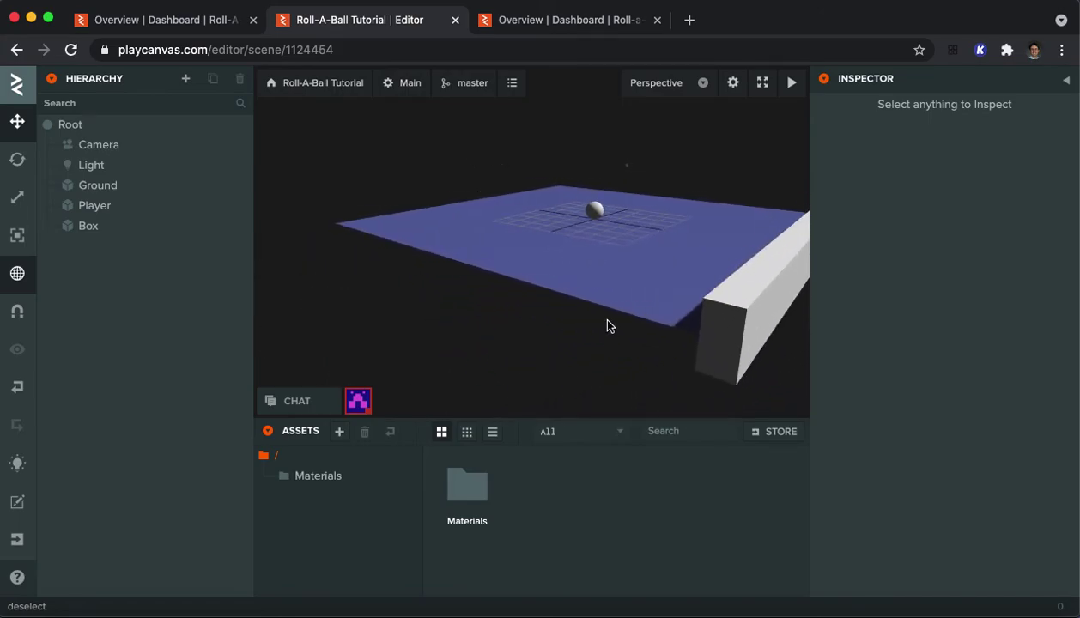
Step: Rename the Box wall entity to RightWall
click(755, 279)
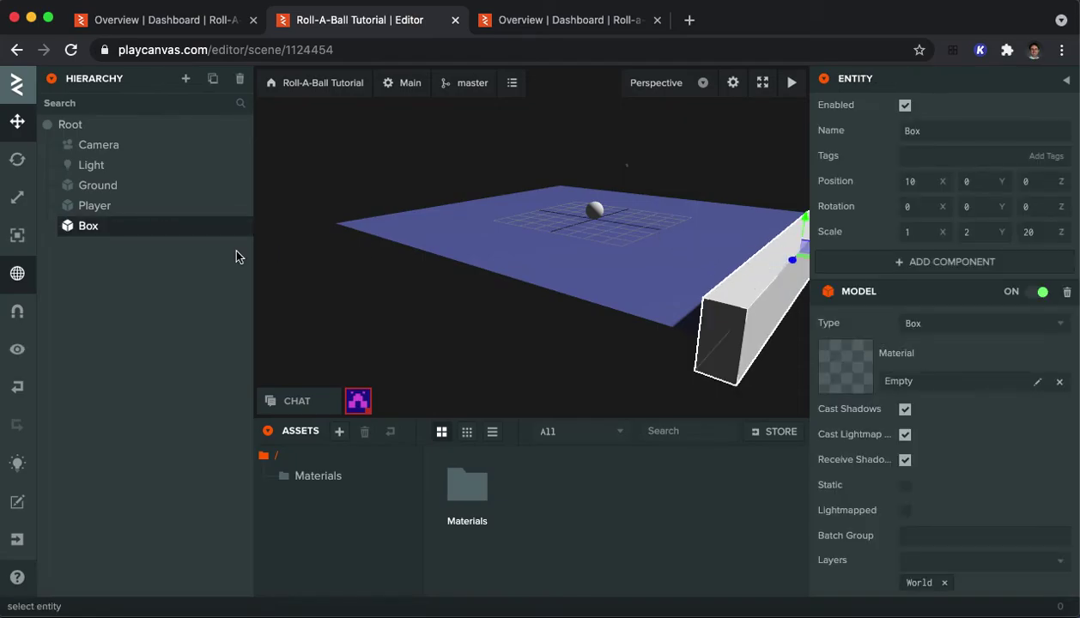
double_click(92, 228)
text(RightWall)
key(Return)
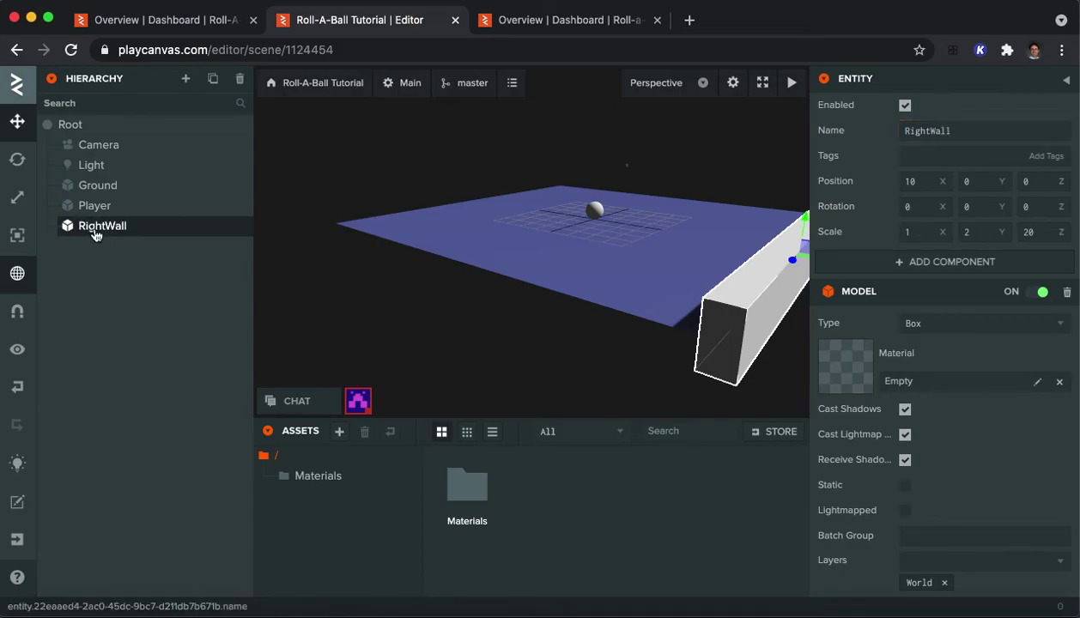
Step: Duplicate RightWall, move the copy to X -10, and name it LeftWall
right_click(101, 228)
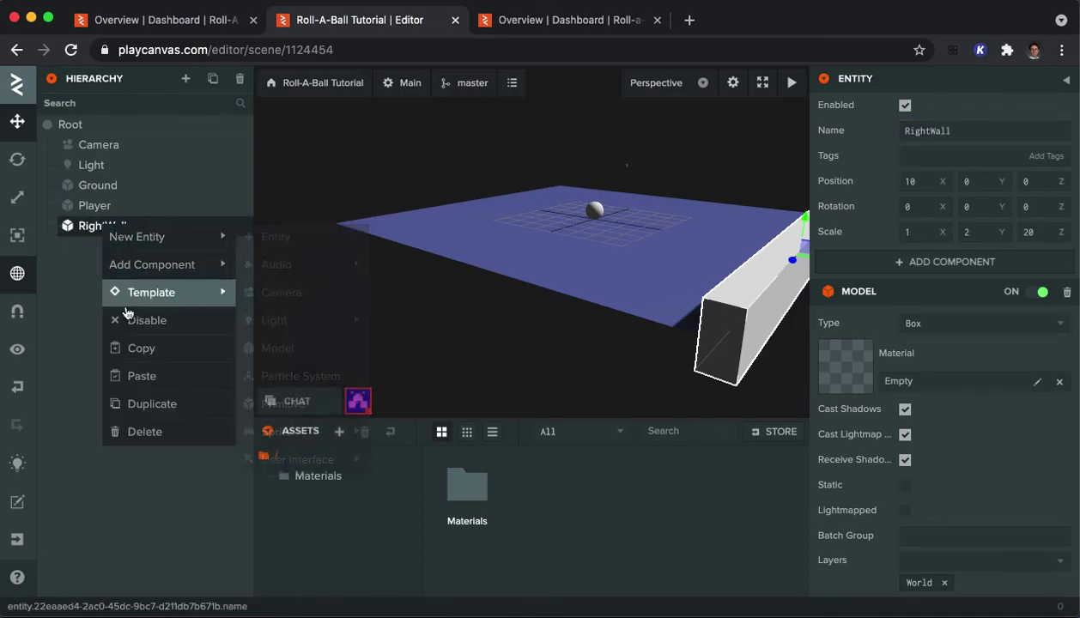
click(144, 407)
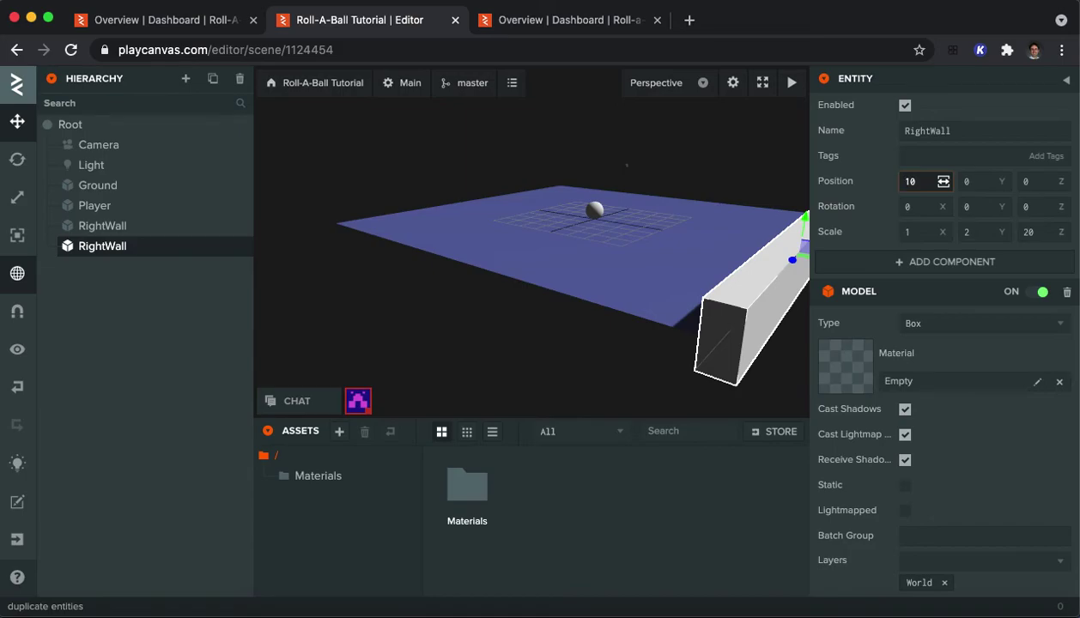
click(904, 181)
text(-)
key(Return)
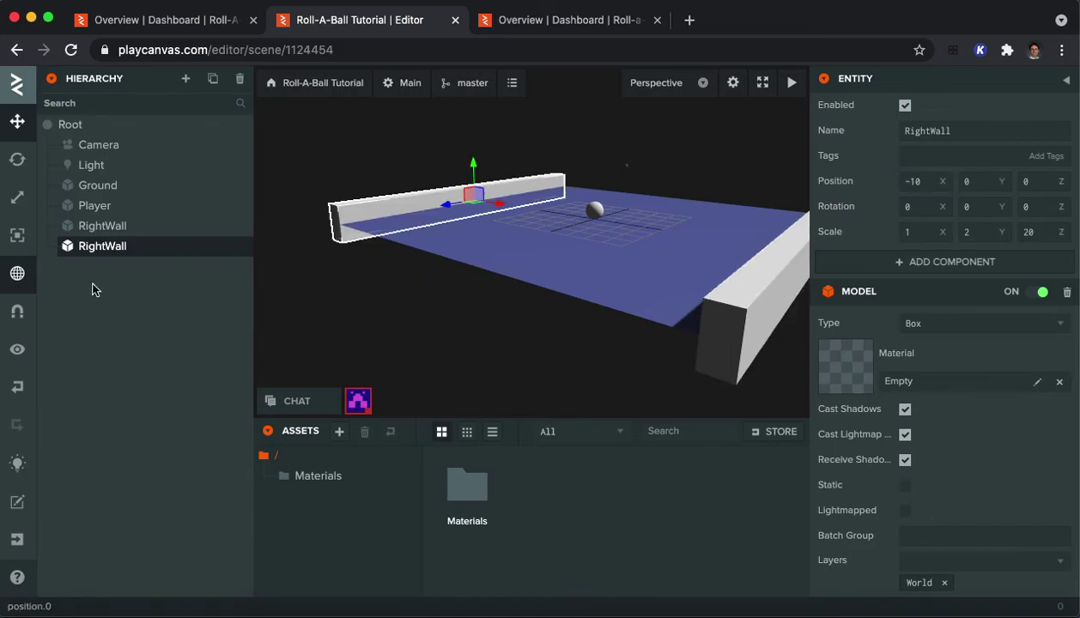
double_click(96, 245)
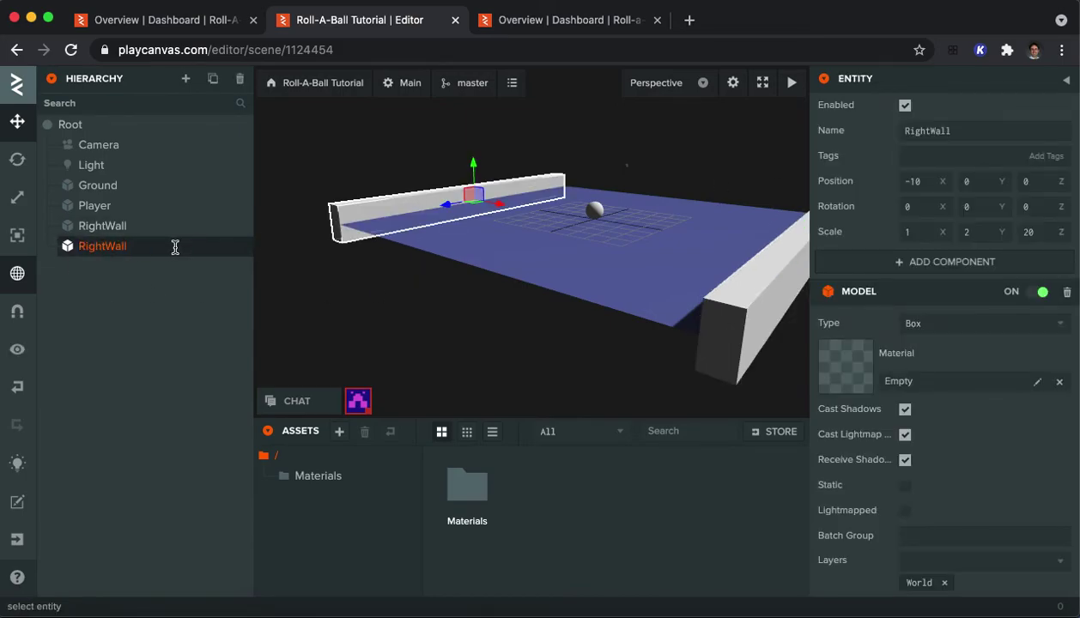
text(LeftWall)
key(Return)
Step: Duplicate LeftWall and move the copy to position 0, 0, 10
right_click(131, 250)
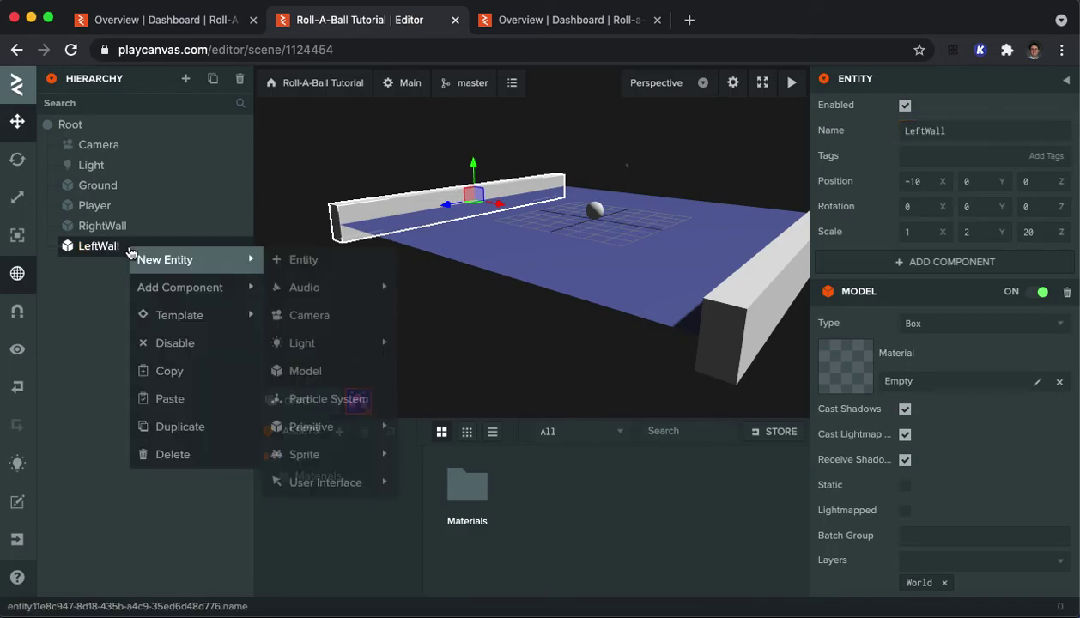
click(191, 427)
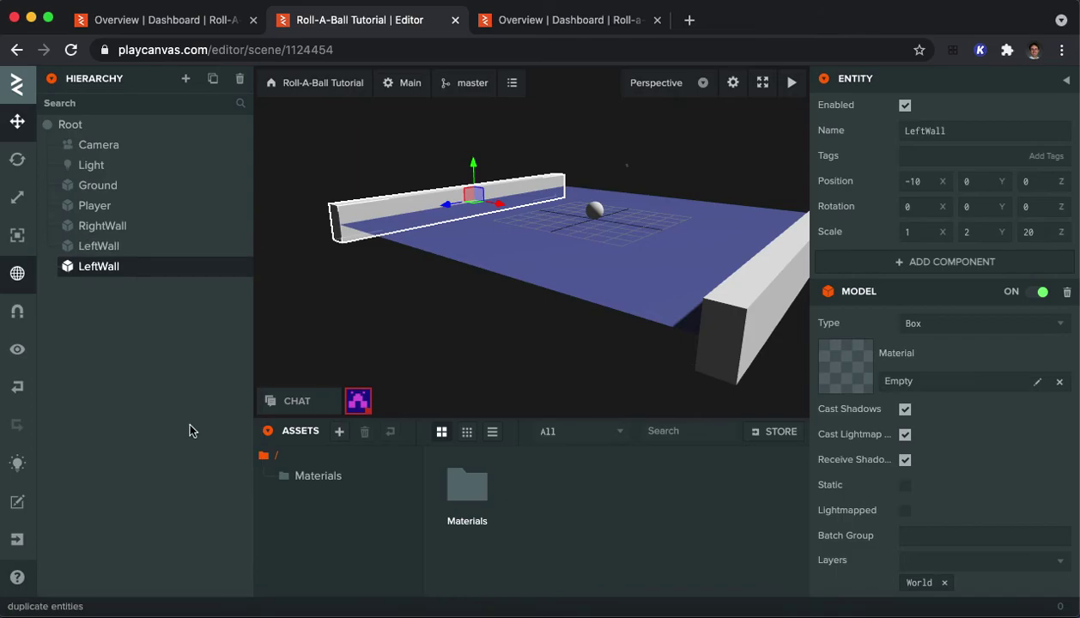
click(914, 182)
text(9)
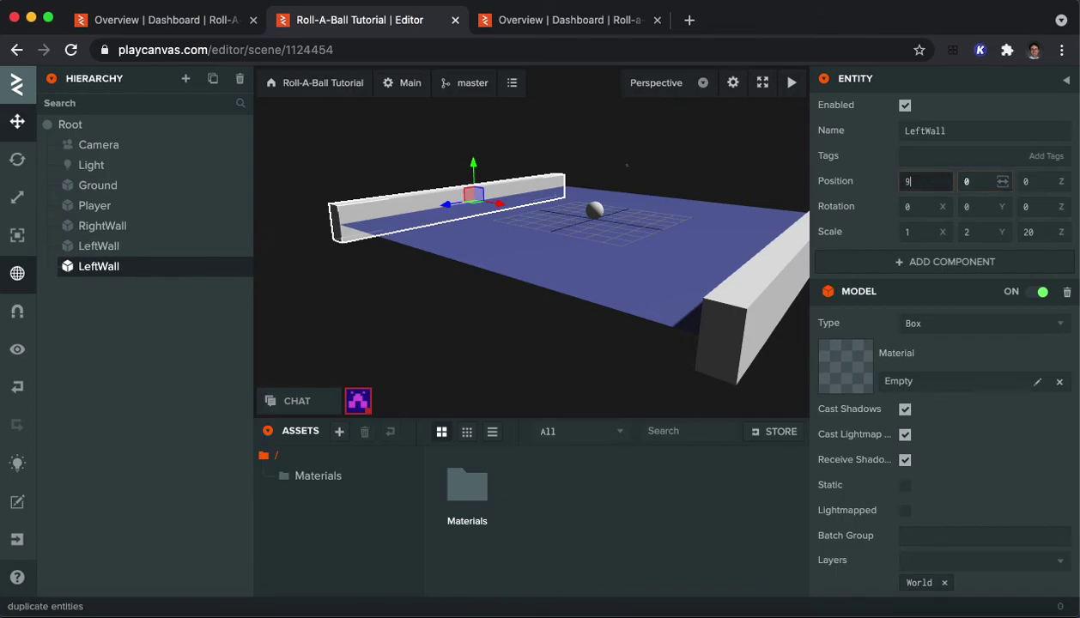
key(Return)
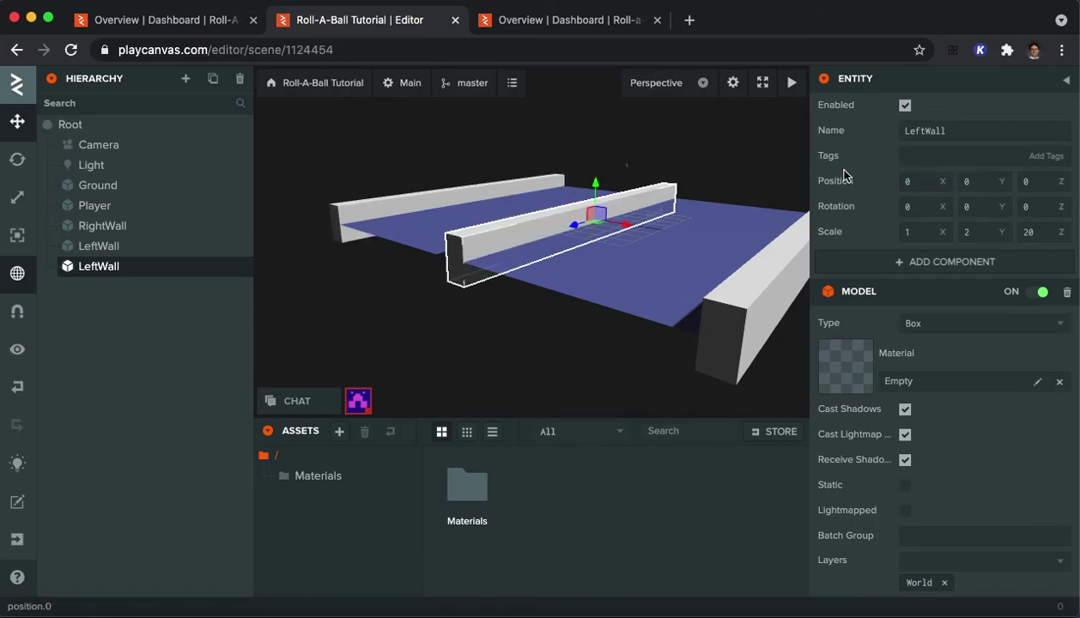
click(1035, 182)
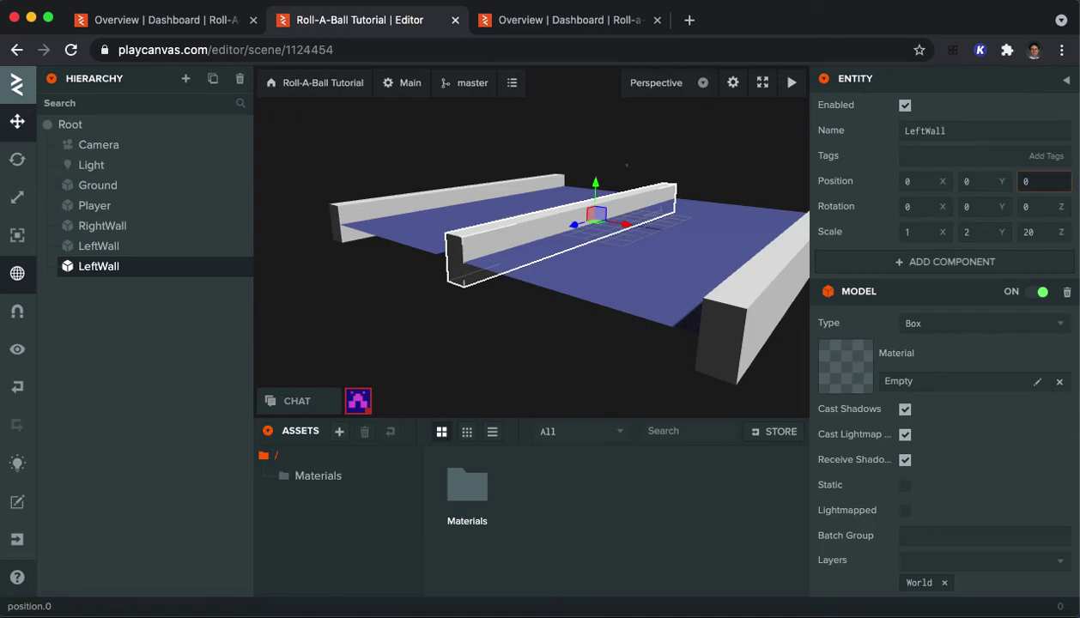
key(Return)
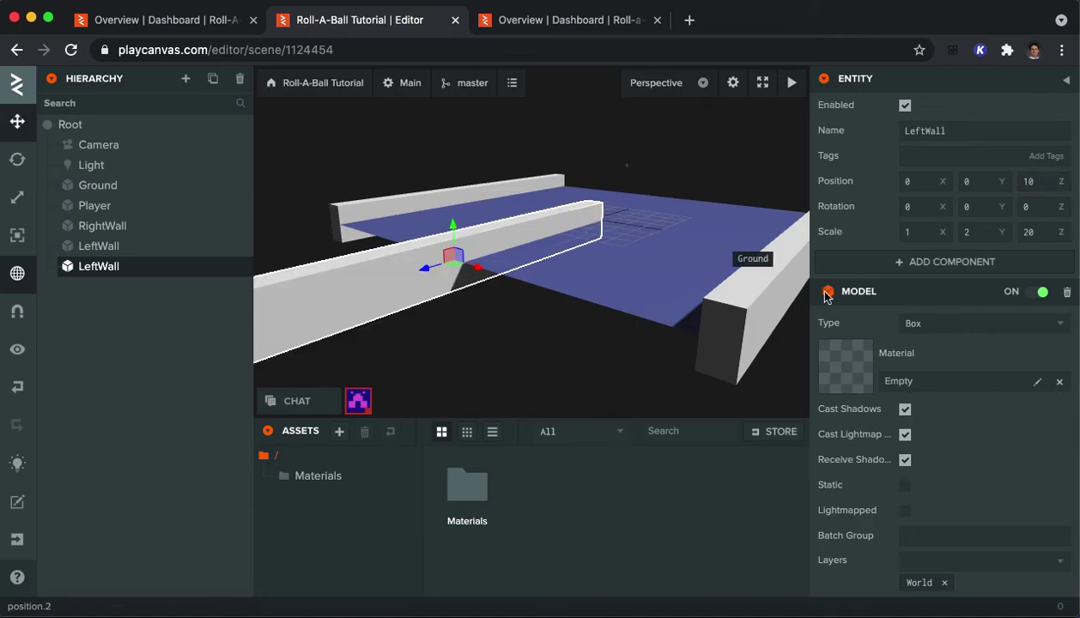
Step: Scale the new wall to 20, 2, 1 and start renaming it
click(1035, 232)
text(1)
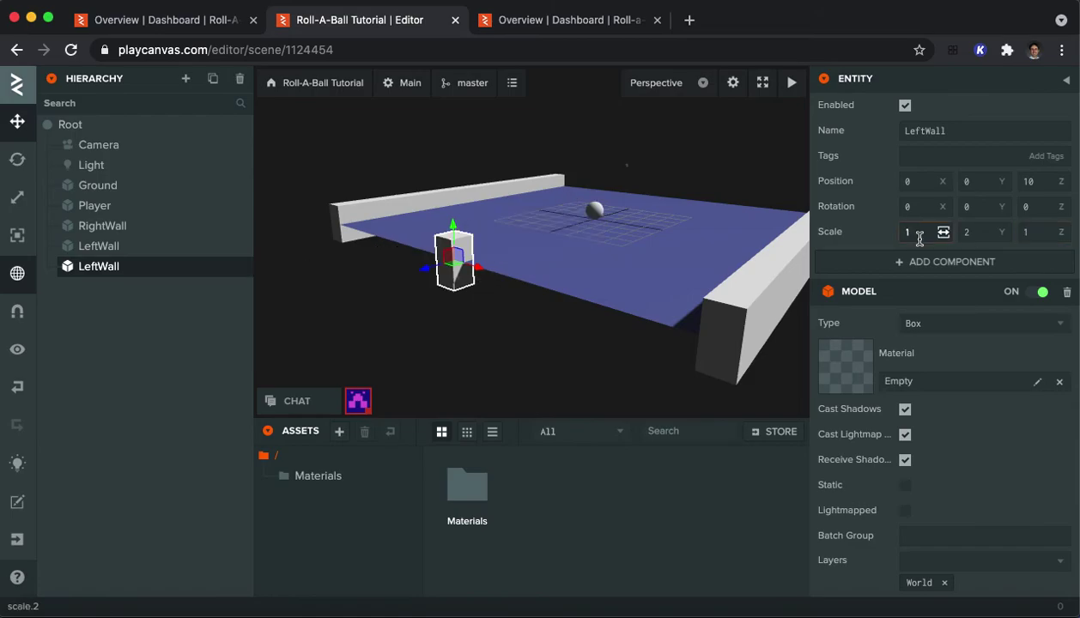
click(924, 231)
text(20)
key(Return)
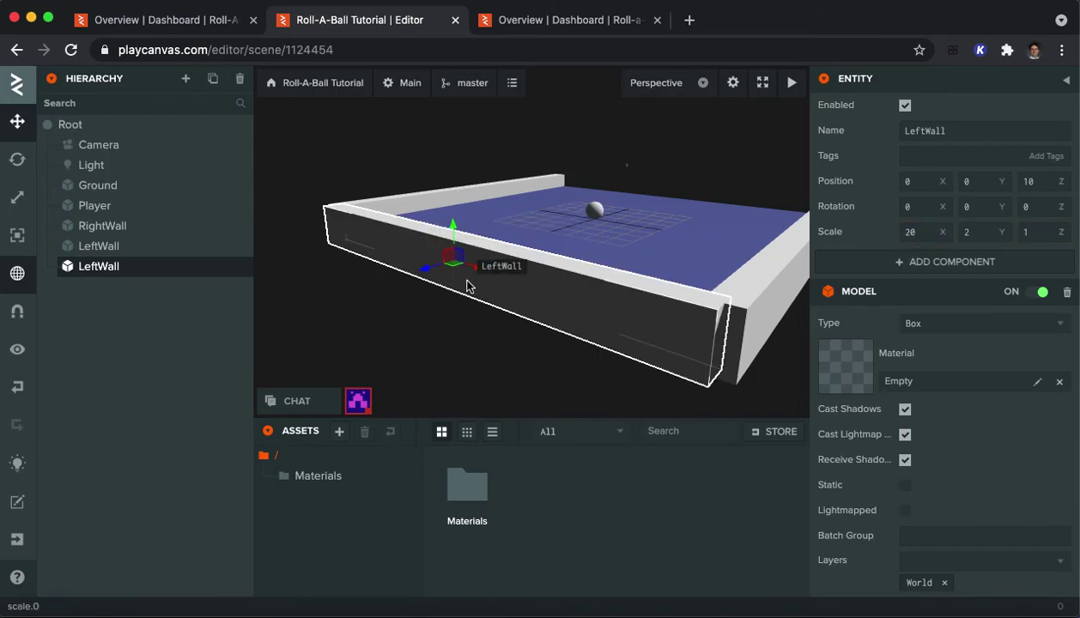
double_click(112, 269)
Step: Name the third wall SouthWall and deselect it
text(So)
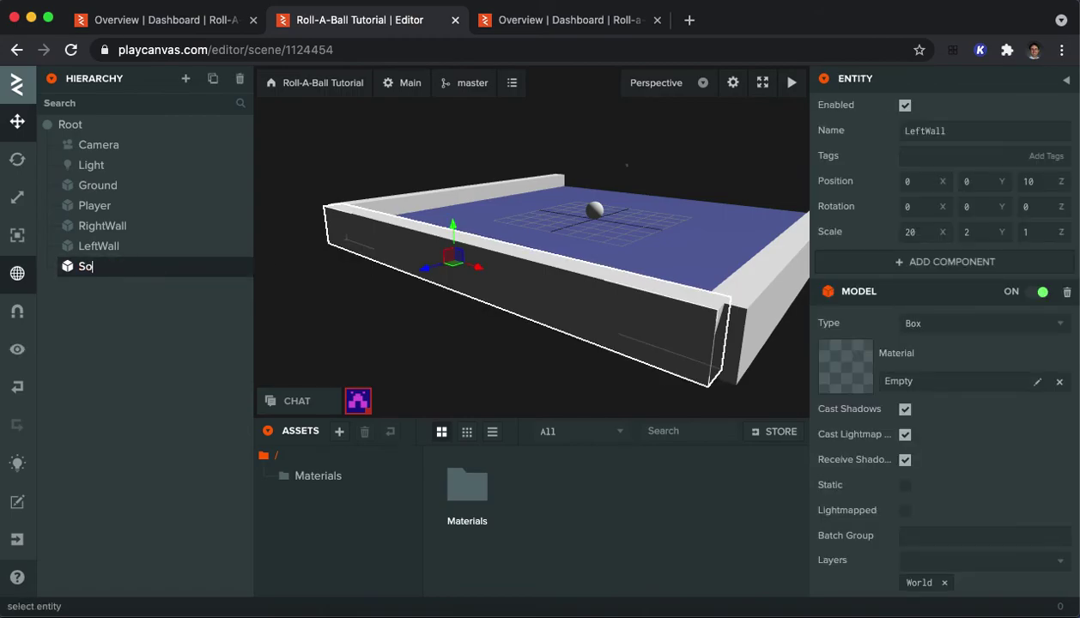
text(uthWall)
key(Return)
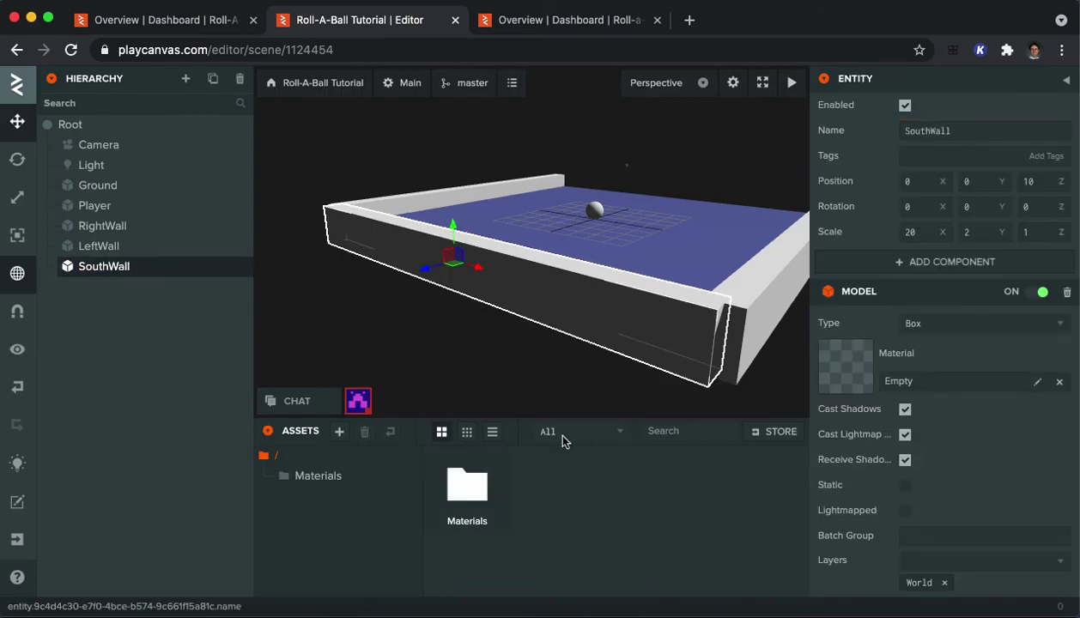
click(747, 387)
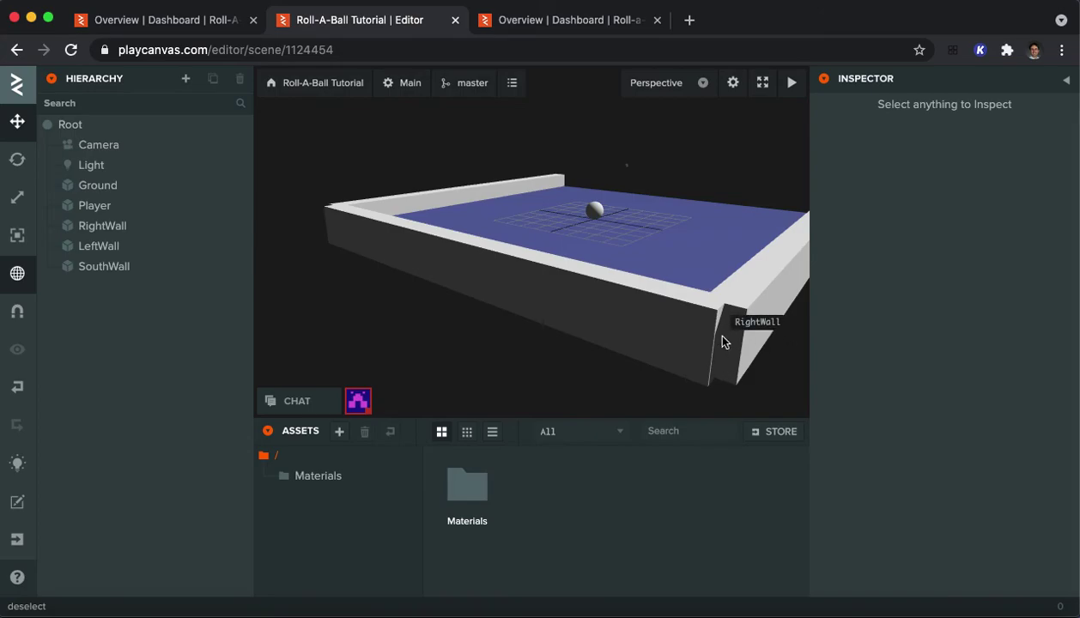
Step: Duplicate SouthWall and name the copy NorthWall
click(127, 268)
right_click(122, 268)
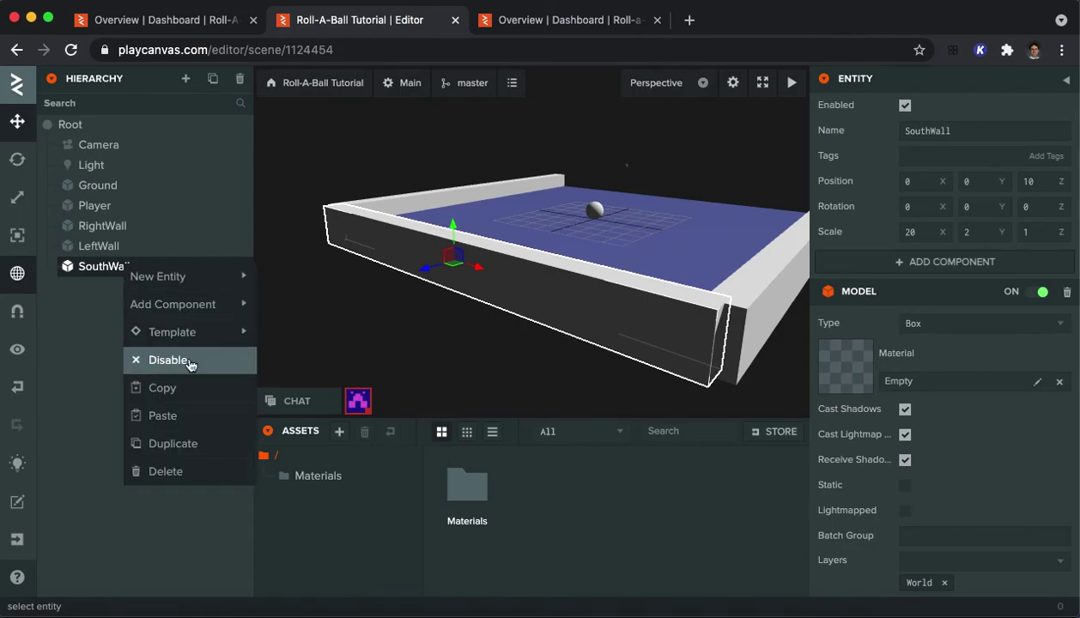
click(176, 444)
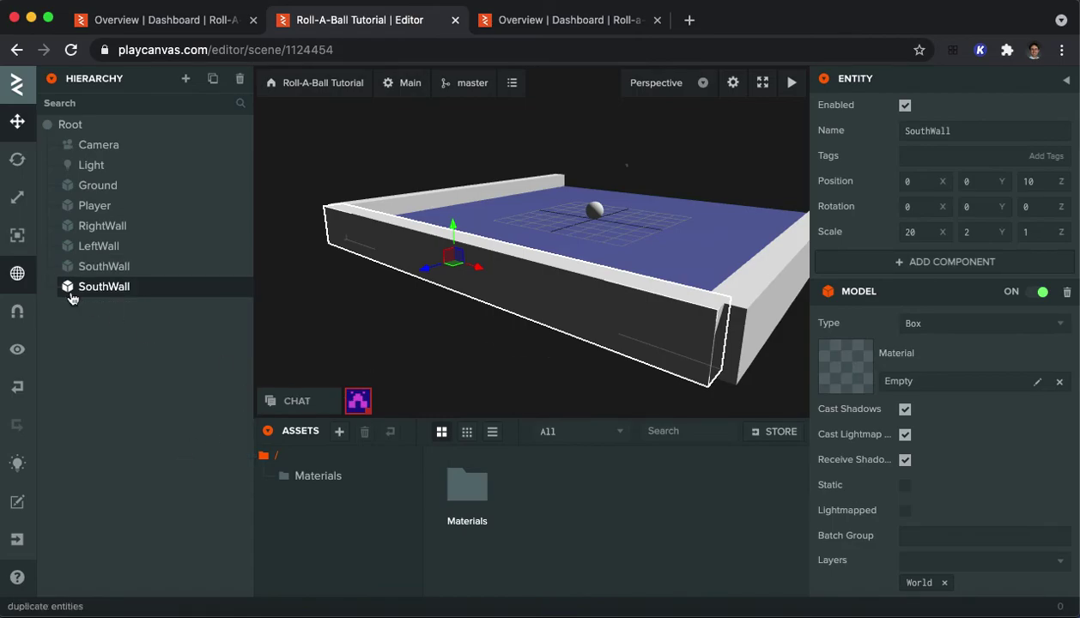
click(103, 292)
click(106, 291)
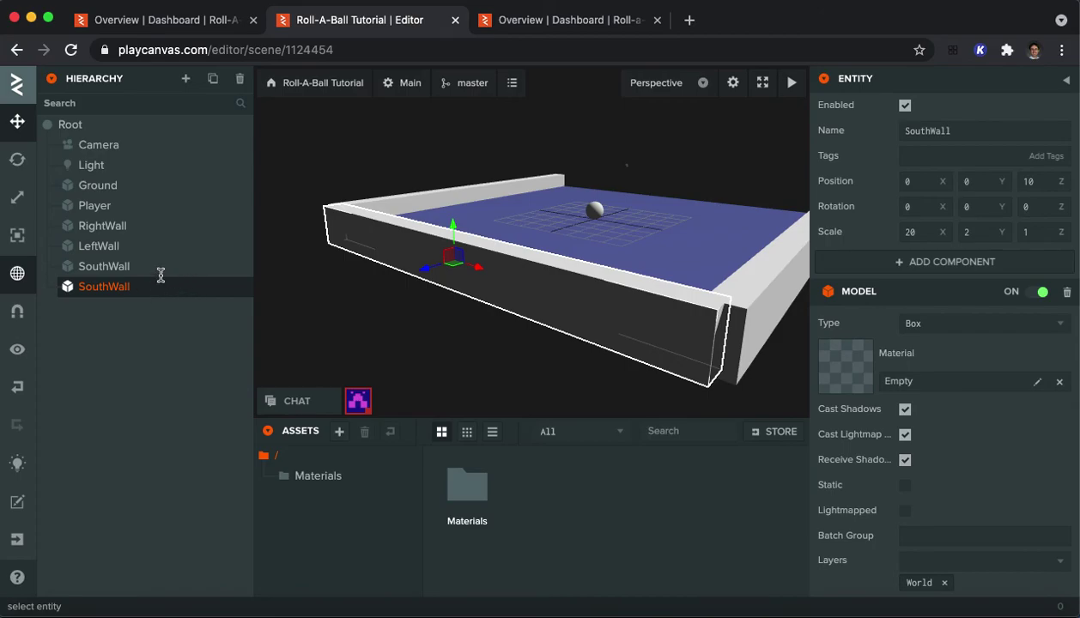
key(F2)
text(NorthW)
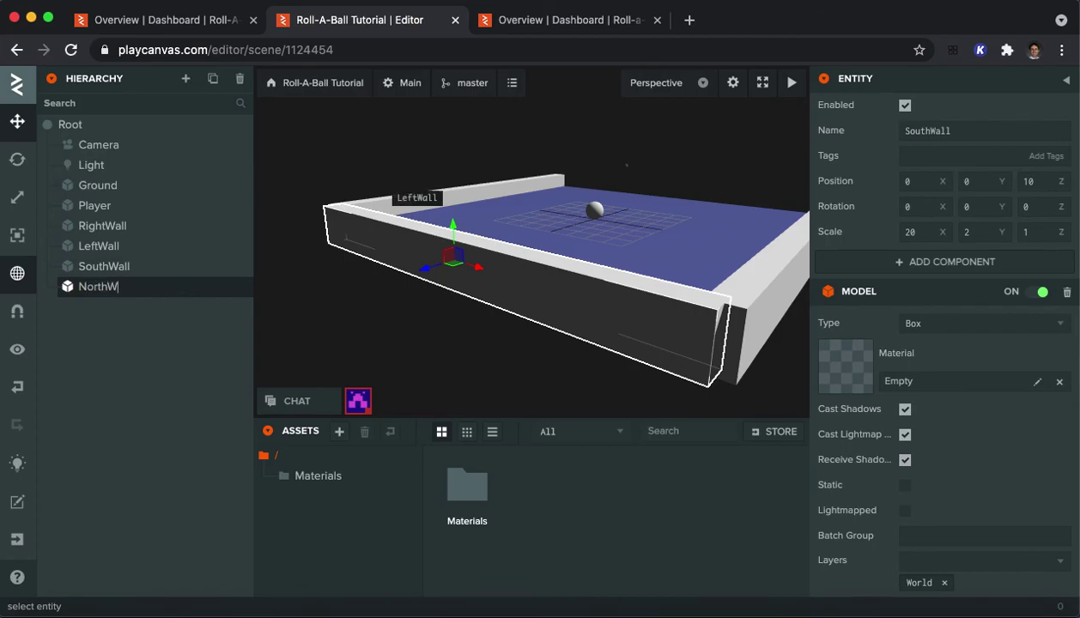
text(all)
key(Return)
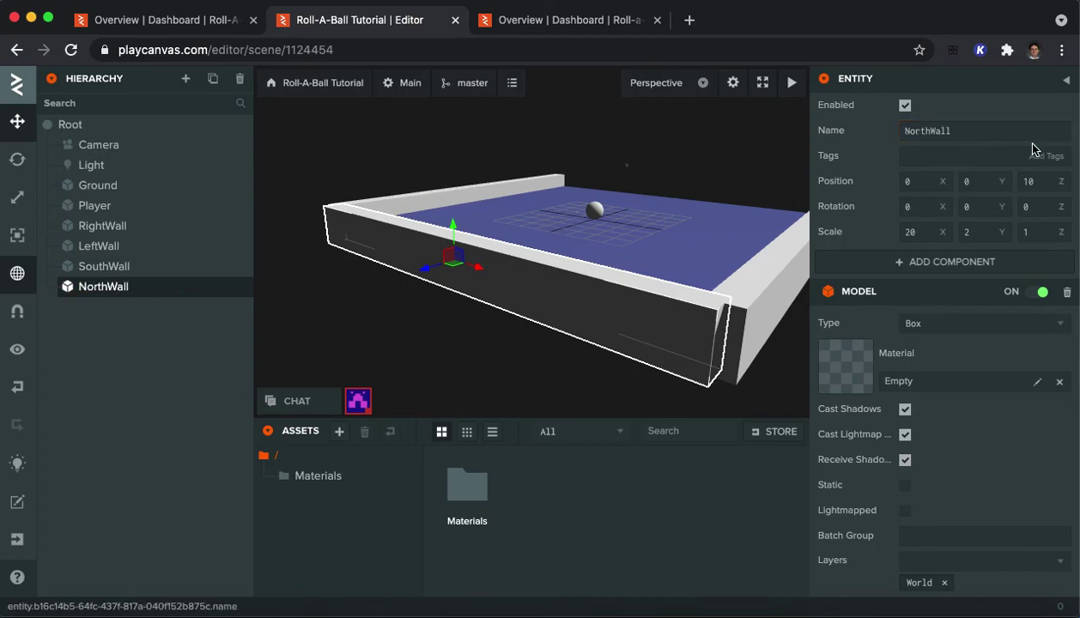
Step: Move NorthWall to Z -10 on the far edge, then clear the selection
click(1048, 181)
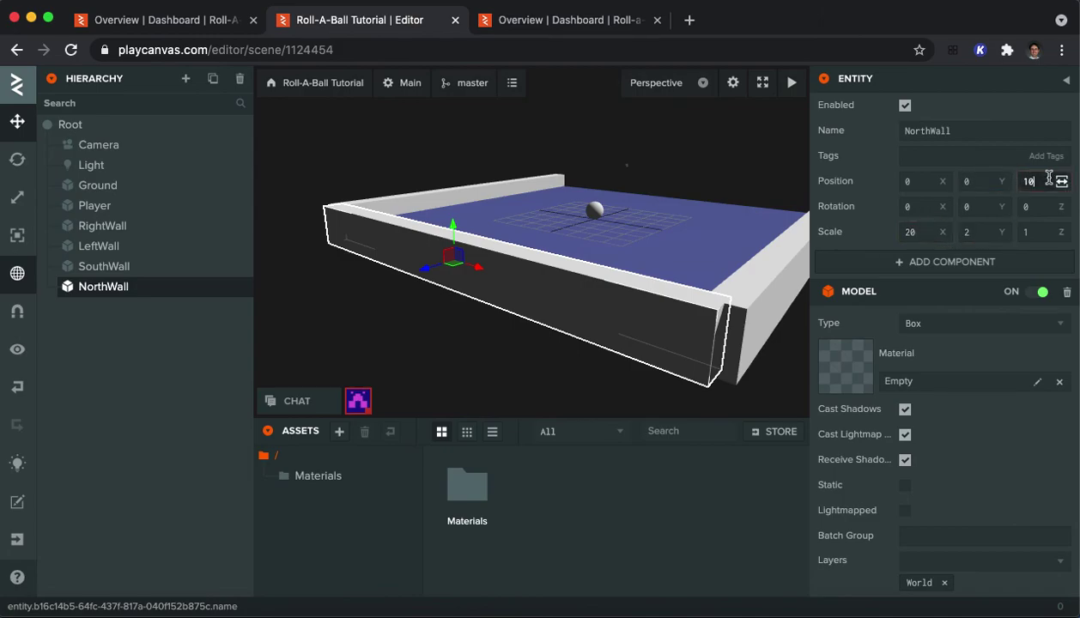
key(Home)
text(-)
key(Return)
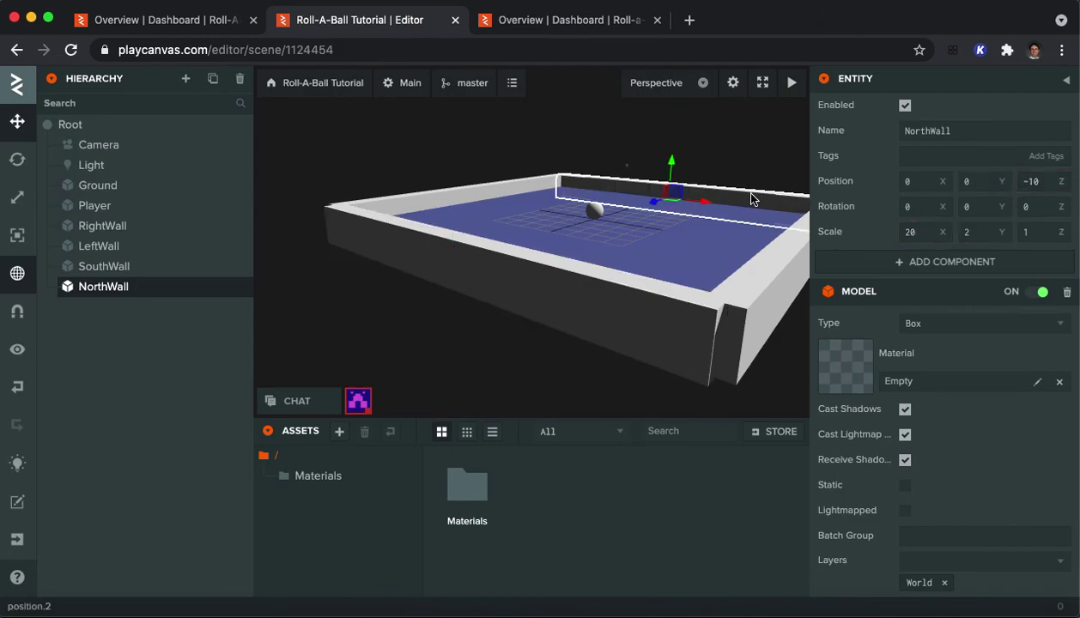
click(493, 153)
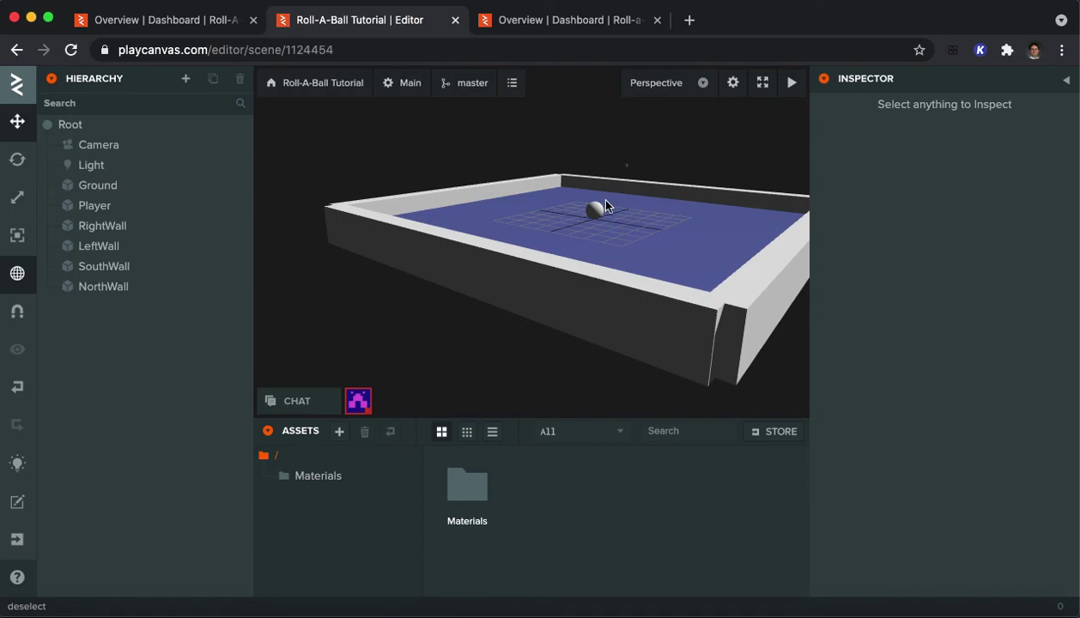
Step: Orbit the viewport to inspect the ball enclosed by the four walls before launching
drag(683, 256, 540, 284)
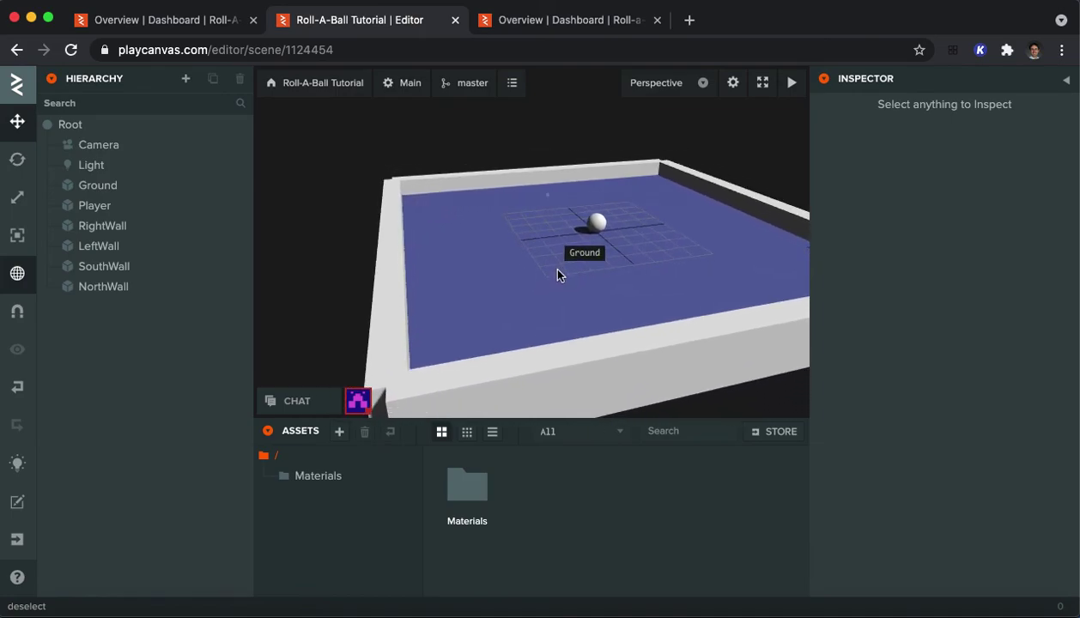
mouse_move(790, 86)
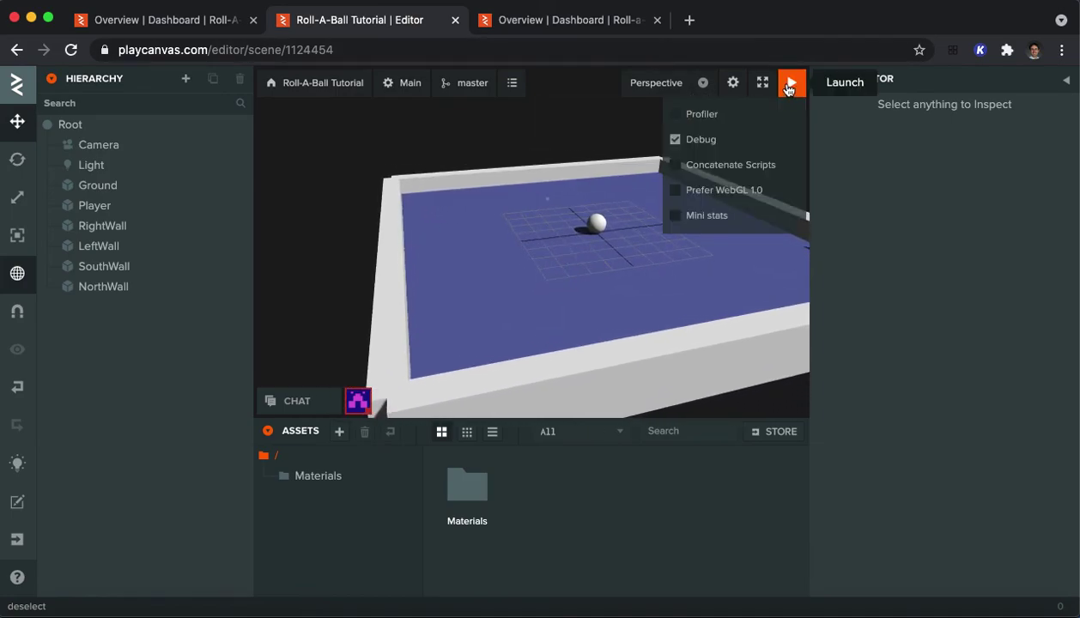